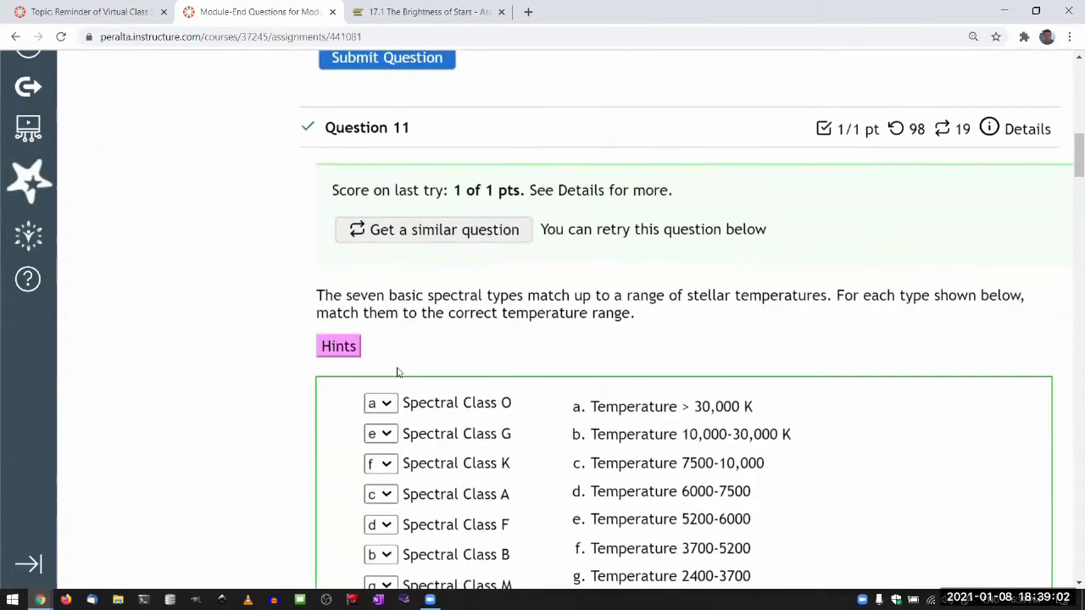
Open the Appendix J link from Question 12 in its own window and place it side by side with the assignment
{"action": "scroll", "coordinate": [398, 372], "scroll_direction": "down", "scroll_amount": 8}
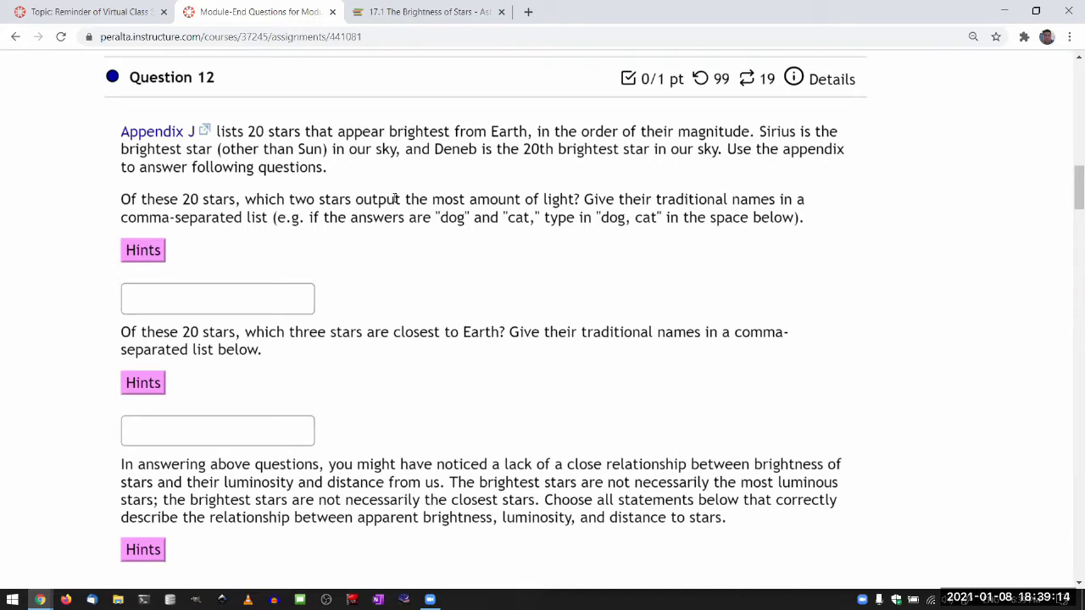
{"action": "left_click", "coordinate": [159, 132]}
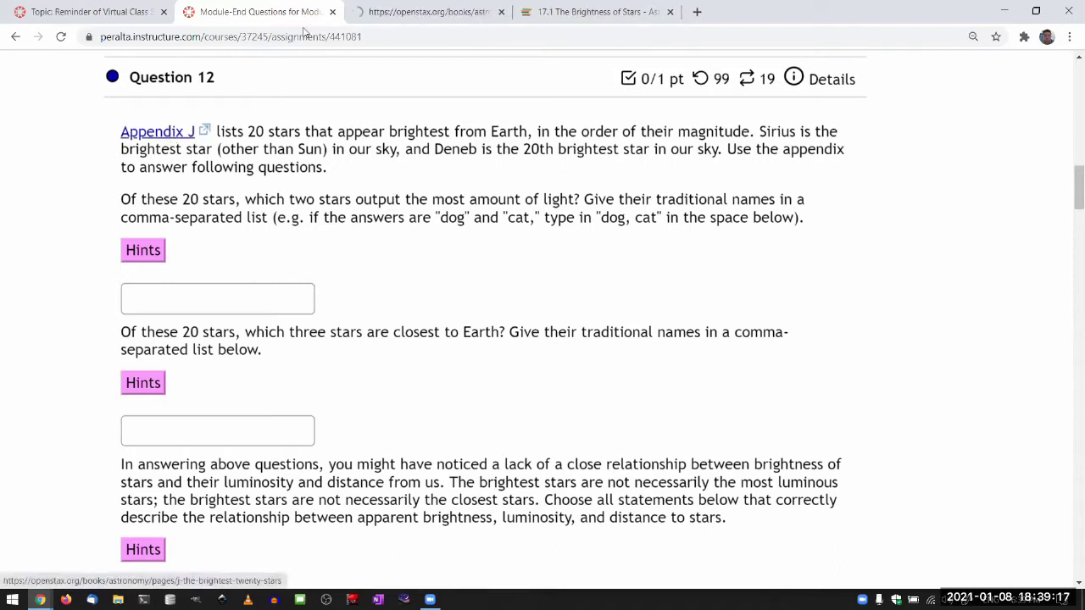
{"action": "left_click", "coordinate": [442, 12]}
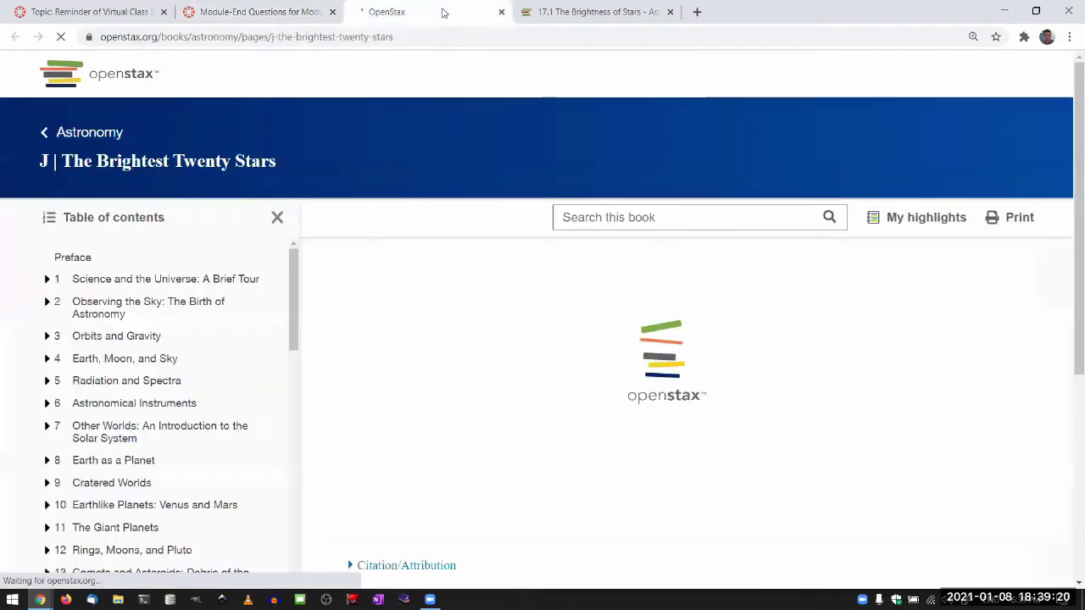
{"action": "left_click_drag", "start_coordinate": [442, 12], "coordinate": [441, 145]}
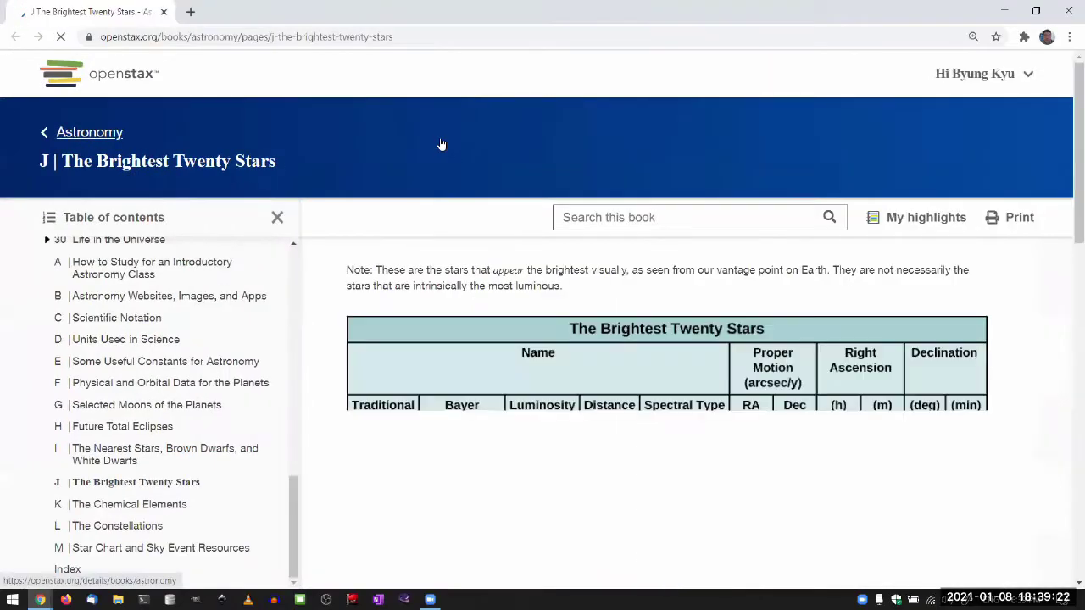
{"action": "key", "text": "super+Right"}
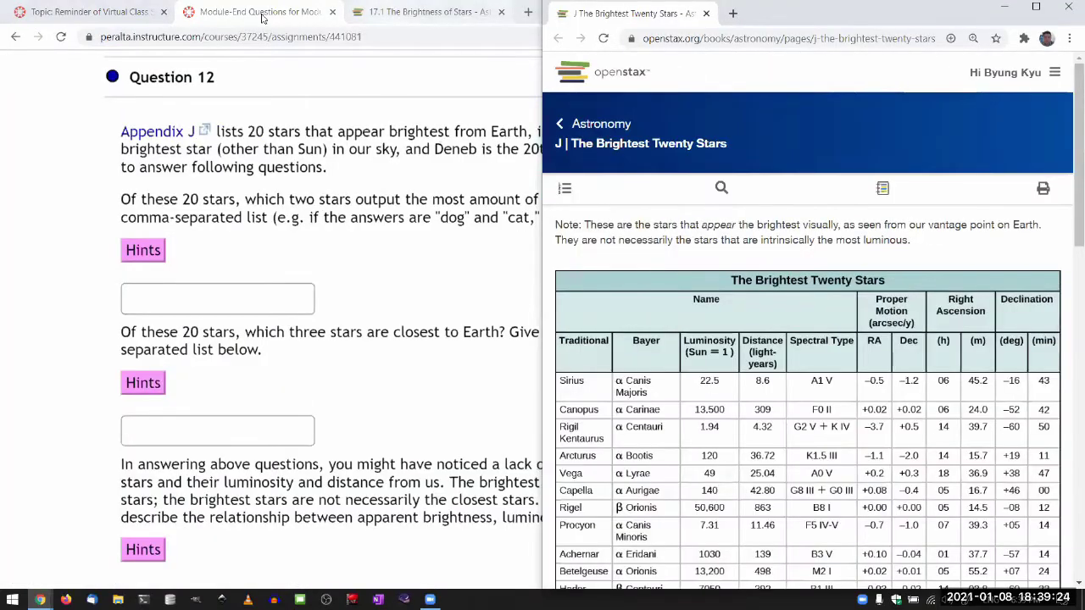
{"action": "left_click", "coordinate": [254, 15]}
{"action": "key", "text": "super+Left"}
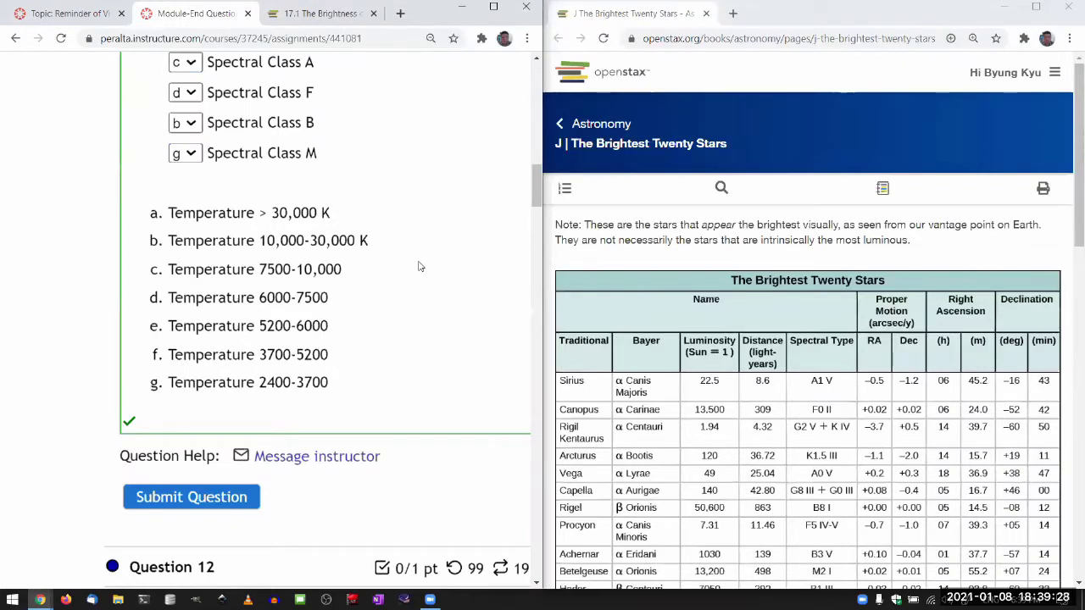
Adjust the assignment page's zoom so the full width of Question 12 fits in its half of the screen
{"action": "scroll", "coordinate": [418, 267], "scroll_direction": "down", "scroll_amount": 1}
{"action": "scroll", "coordinate": [418, 267], "scroll_direction": "up", "scroll_amount": 3}
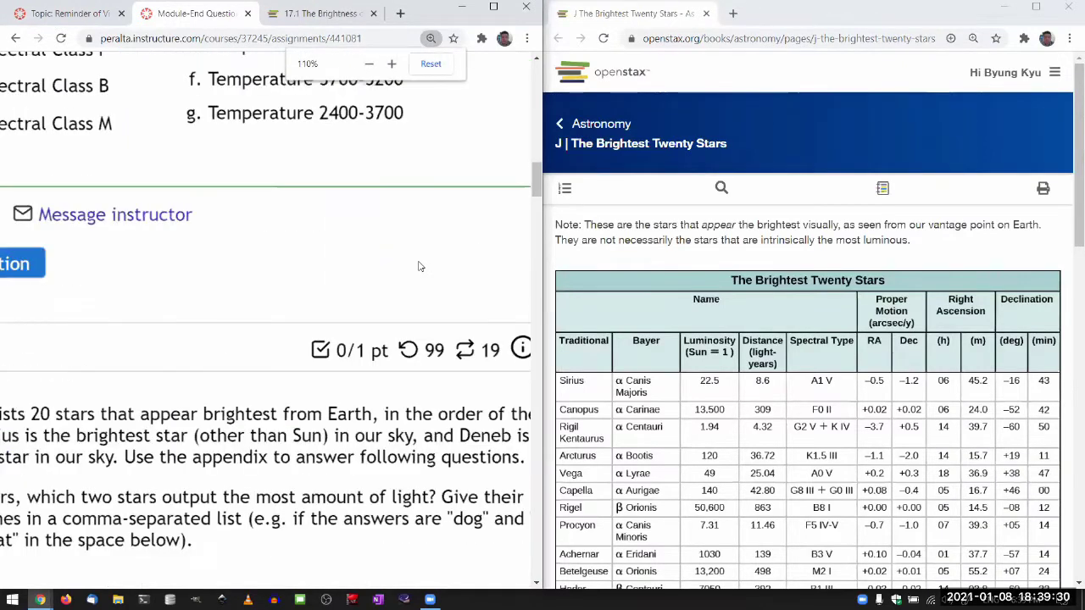
{"action": "scroll", "coordinate": [418, 267], "scroll_direction": "down", "scroll_amount": 5}
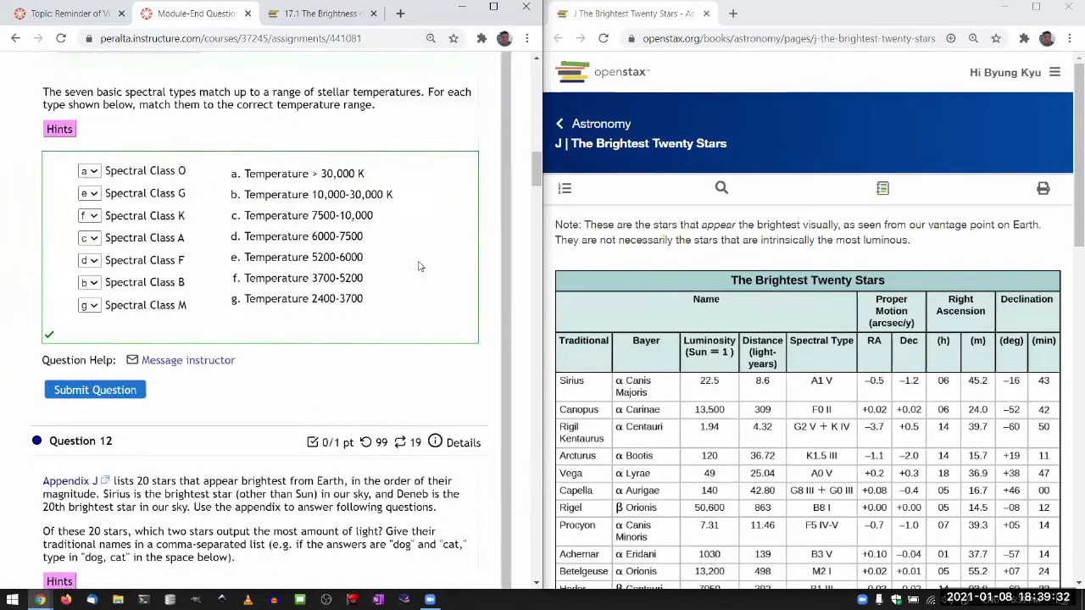
{"action": "scroll", "coordinate": [418, 267], "scroll_direction": "down", "scroll_amount": 3}
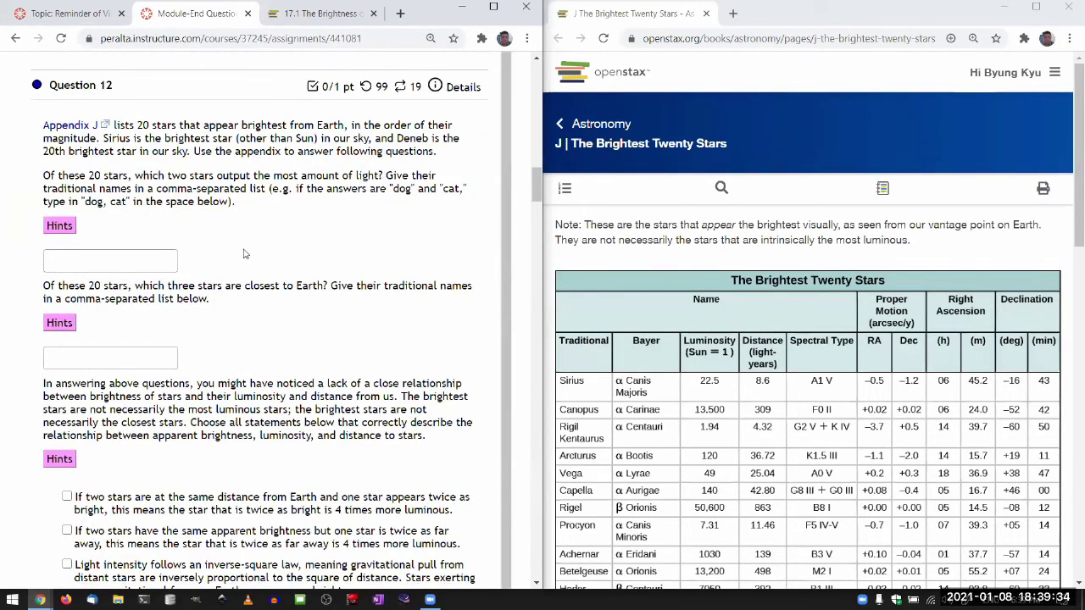
{"action": "scroll", "coordinate": [243, 254], "scroll_direction": "up", "scroll_amount": 1}
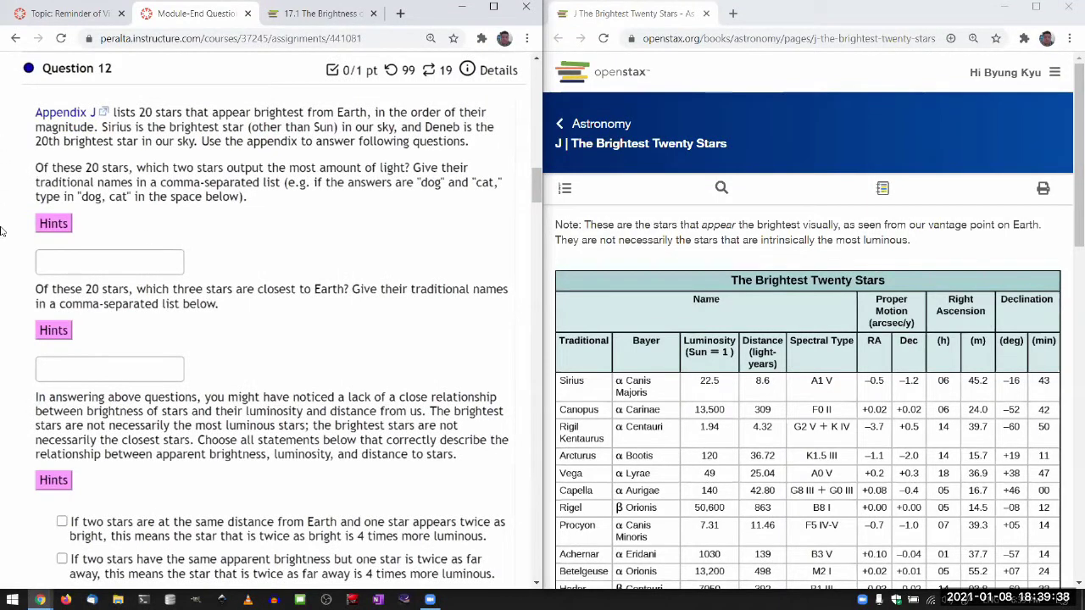
{"action": "scroll", "coordinate": [190, 330], "scroll_direction": "down", "scroll_amount": 1}
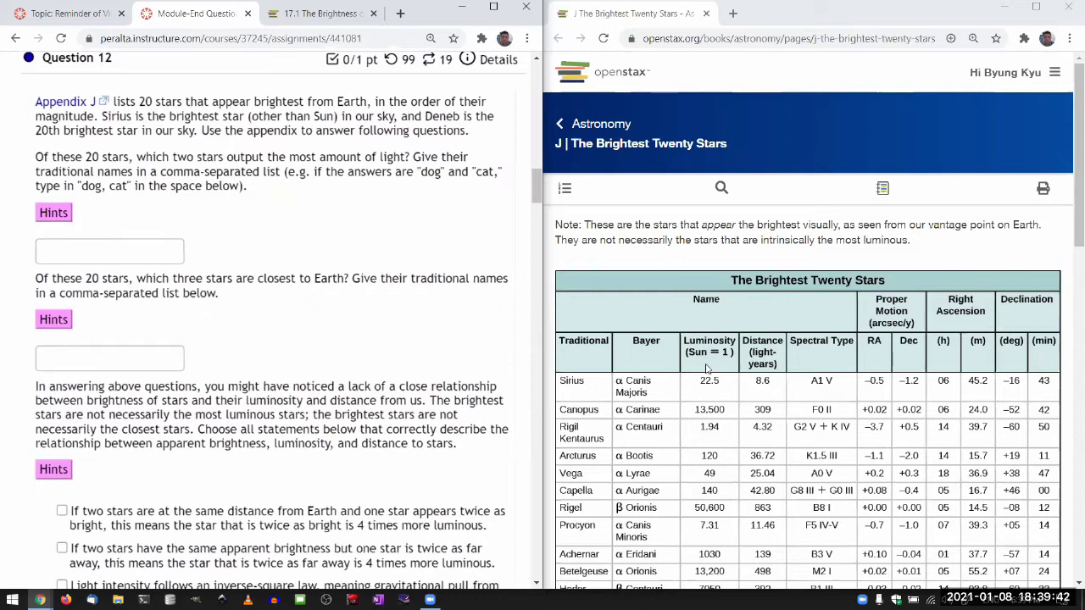
Look through the Brightest Twenty Stars table from Sirius to Deneb, including its column headings
{"action": "scroll", "coordinate": [707, 369], "scroll_direction": "down", "scroll_amount": 1}
{"action": "scroll", "coordinate": [707, 368], "scroll_direction": "down", "scroll_amount": 3}
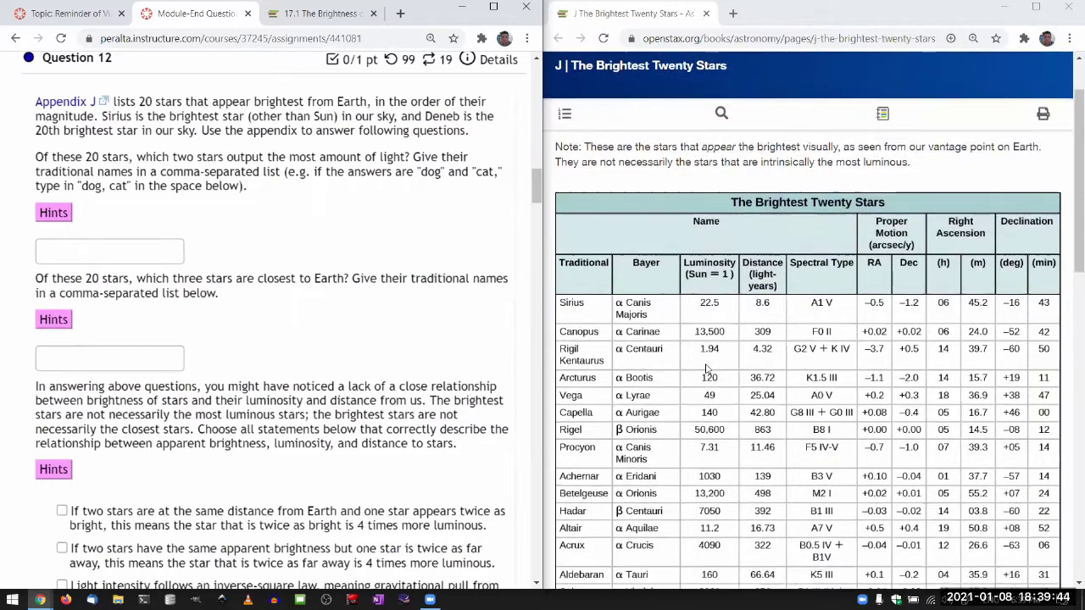
{"action": "scroll", "coordinate": [707, 368], "scroll_direction": "down", "scroll_amount": 1}
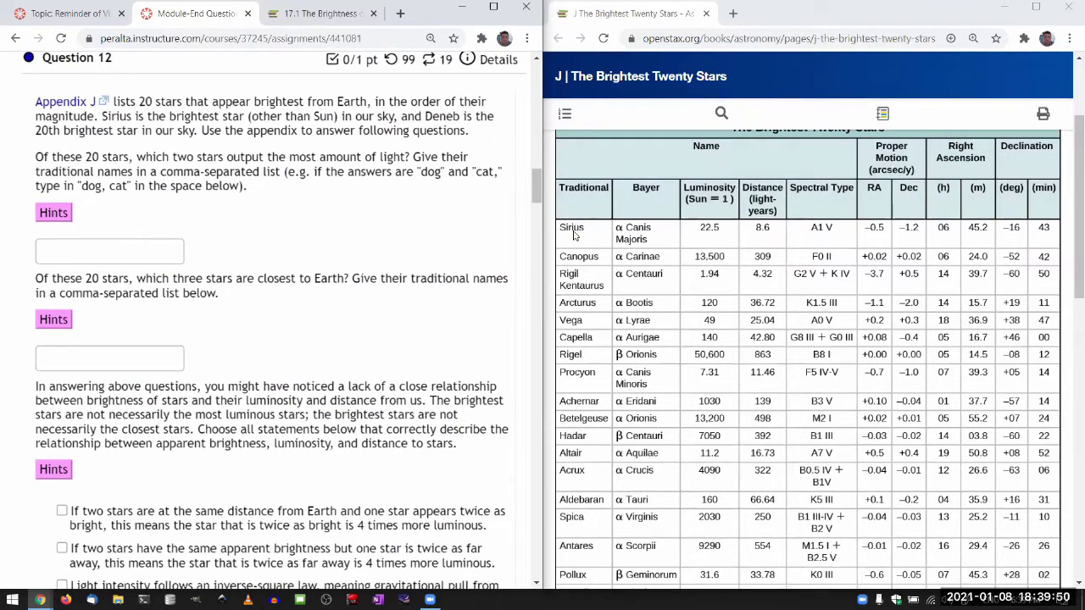
{"action": "scroll", "coordinate": [605, 363], "scroll_direction": "down", "scroll_amount": 2}
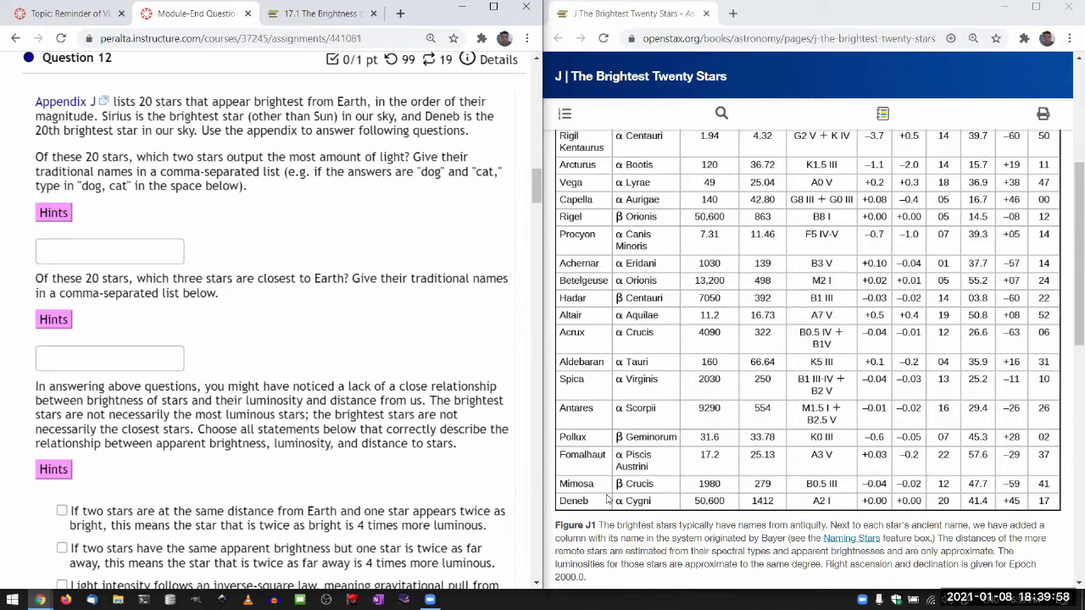
{"action": "scroll", "coordinate": [605, 508], "scroll_direction": "up", "scroll_amount": 1}
{"action": "scroll", "coordinate": [607, 499], "scroll_direction": "up", "scroll_amount": 3}
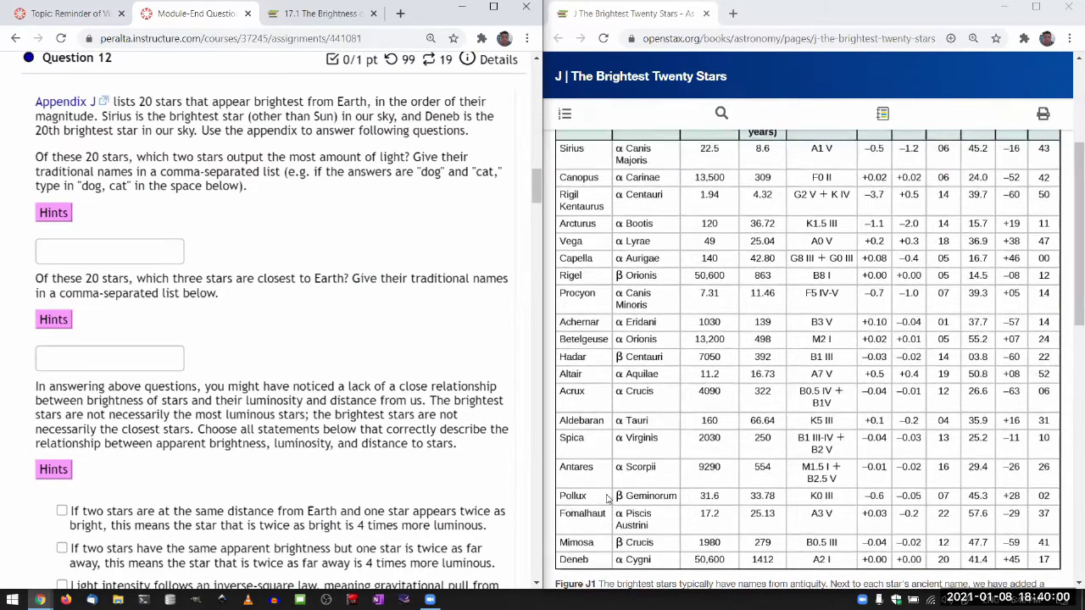
{"action": "scroll", "coordinate": [607, 500], "scroll_direction": "up", "scroll_amount": 1}
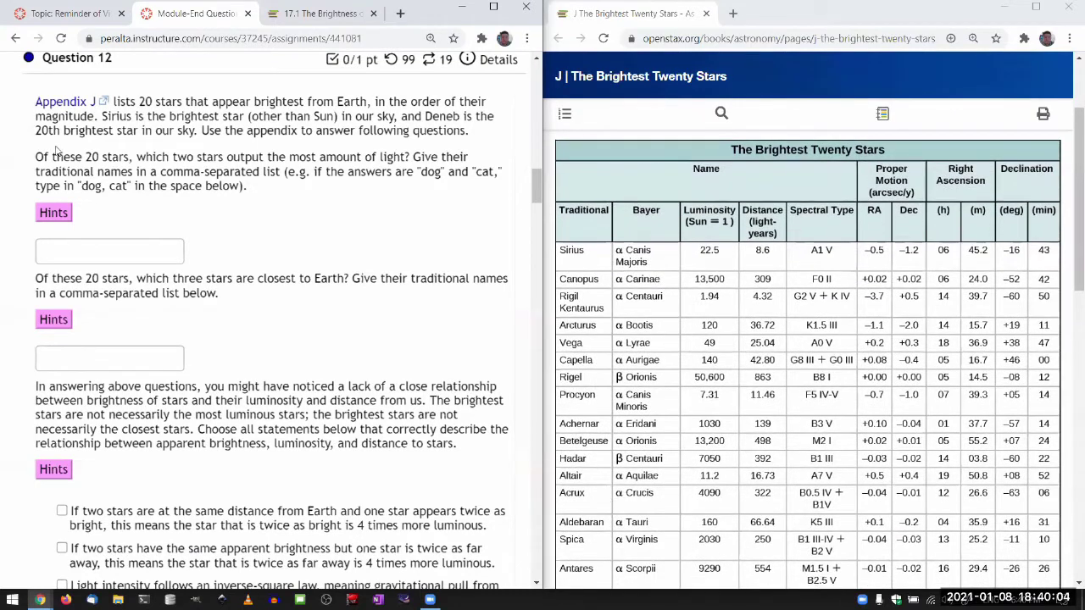
Compare the stars' luminosities in the table and answer the most-light-output question with "Rigel,deneb"
{"action": "left_click_drag", "start_coordinate": [37, 157], "coordinate": [408, 156]}
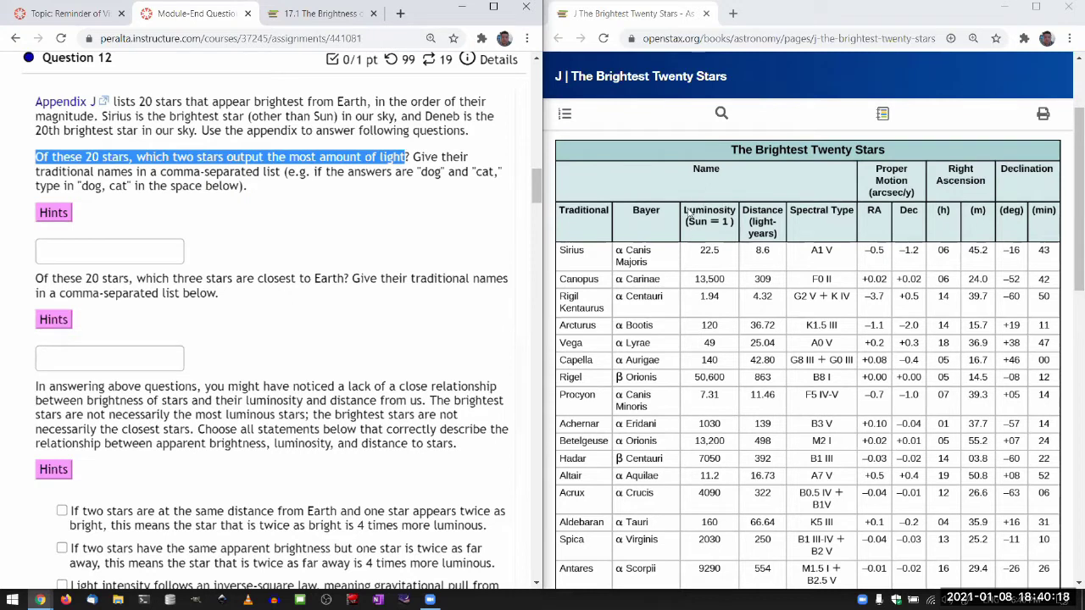
{"action": "left_click", "coordinate": [419, 169]}
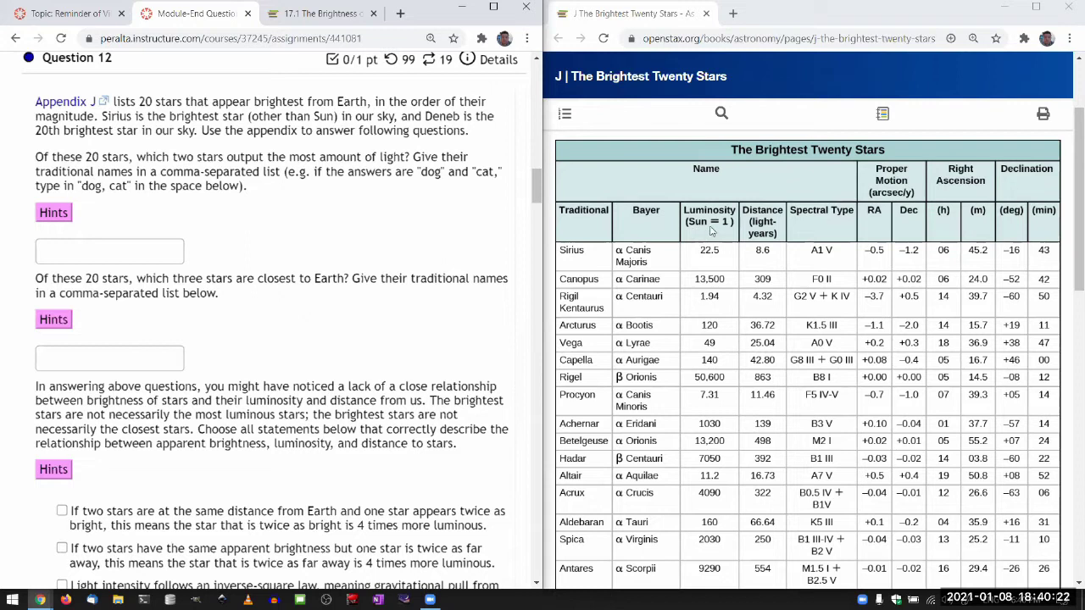
{"action": "scroll", "coordinate": [703, 235], "scroll_direction": "down", "scroll_amount": 2}
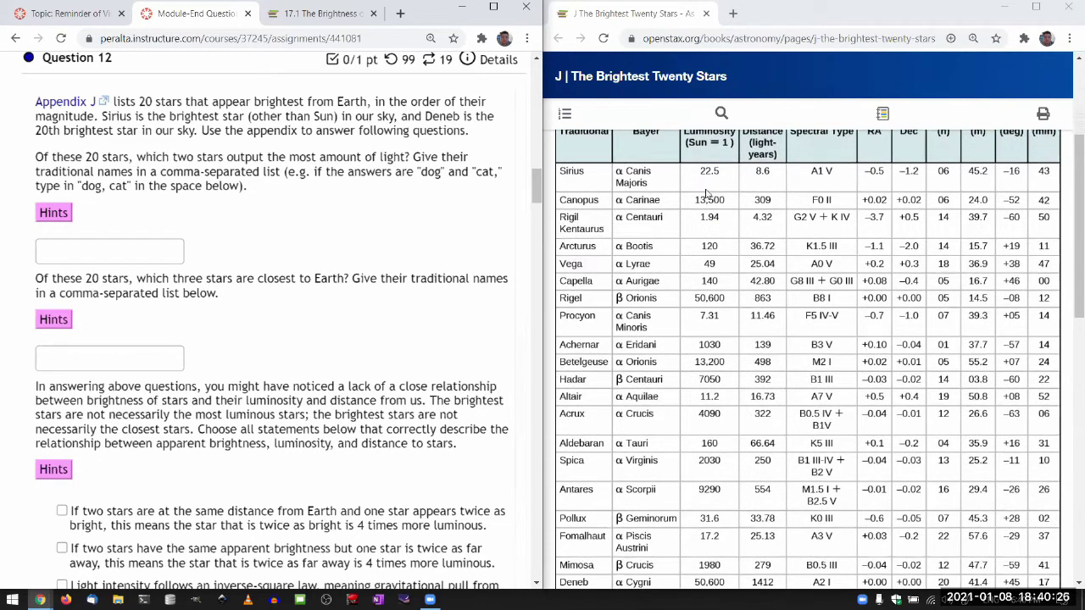
{"action": "scroll", "coordinate": [720, 225], "scroll_direction": "down", "scroll_amount": 1}
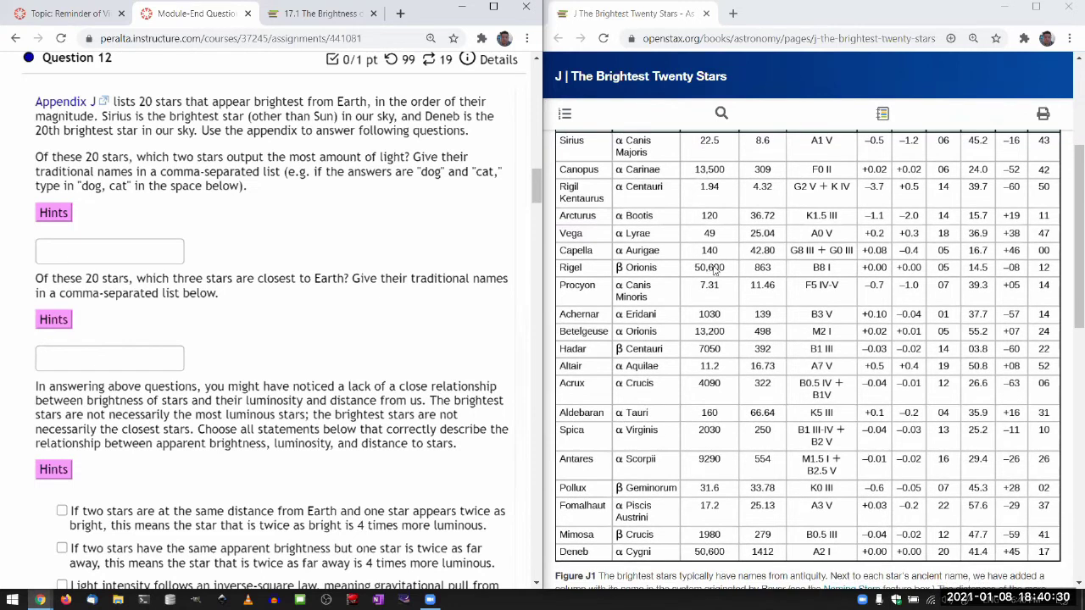
{"action": "scroll", "coordinate": [726, 270], "scroll_direction": "down", "scroll_amount": 1}
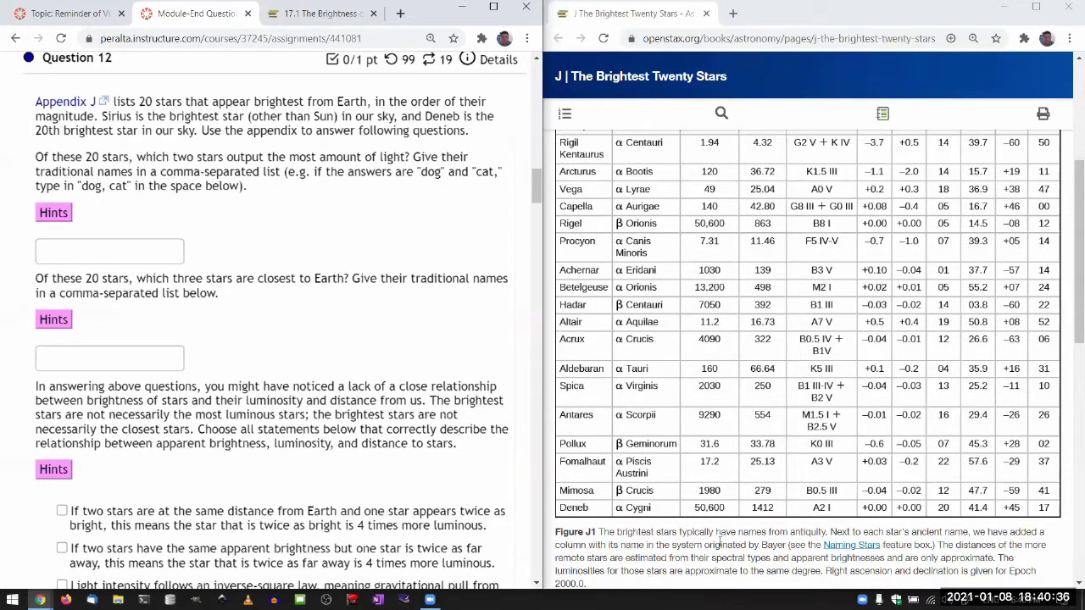
{"action": "left_click", "coordinate": [75, 252]}
{"action": "type", "text": "Rigel"}
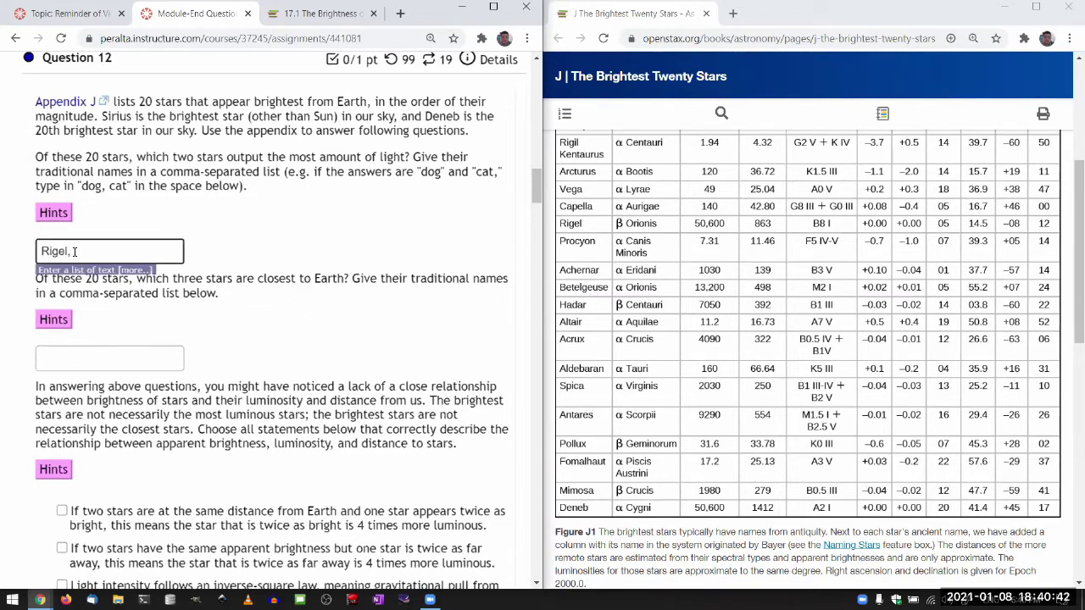
{"action": "type", "text": ",Deneb"}
{"action": "left_click", "coordinate": [204, 277]}
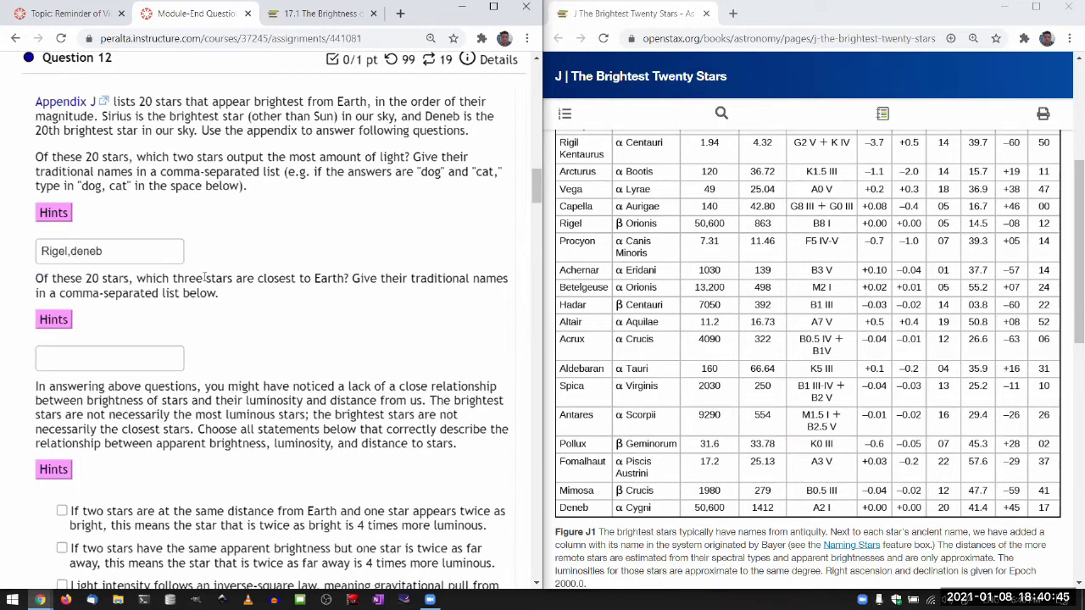
Remove the second "e" from "deneb" in the first answer, and put it back
{"action": "left_click", "coordinate": [91, 251]}
{"action": "key", "text": "BackSpace"}
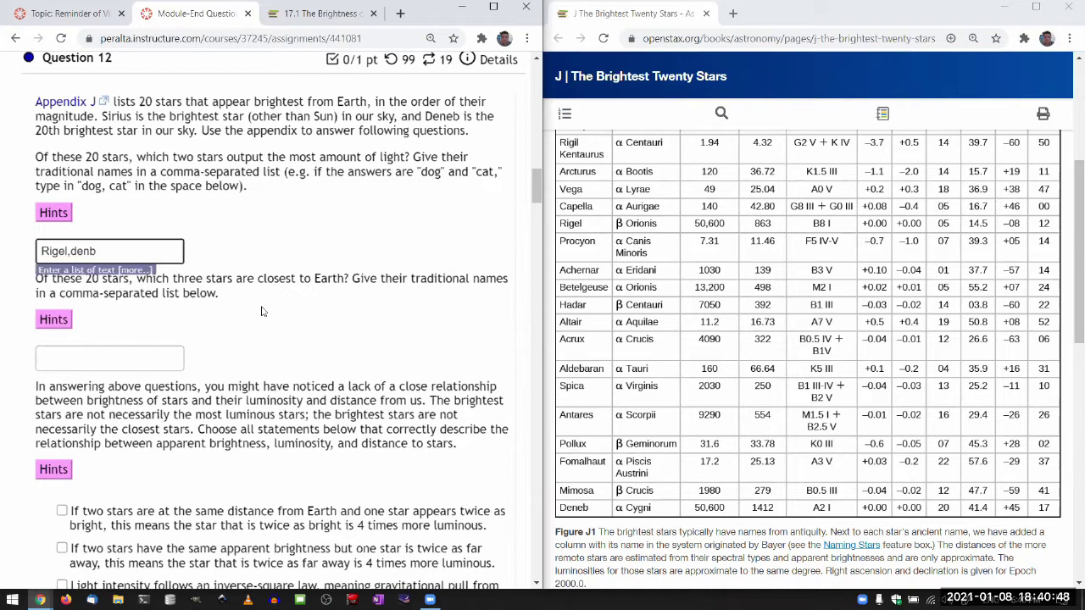
{"action": "left_click", "coordinate": [296, 300]}
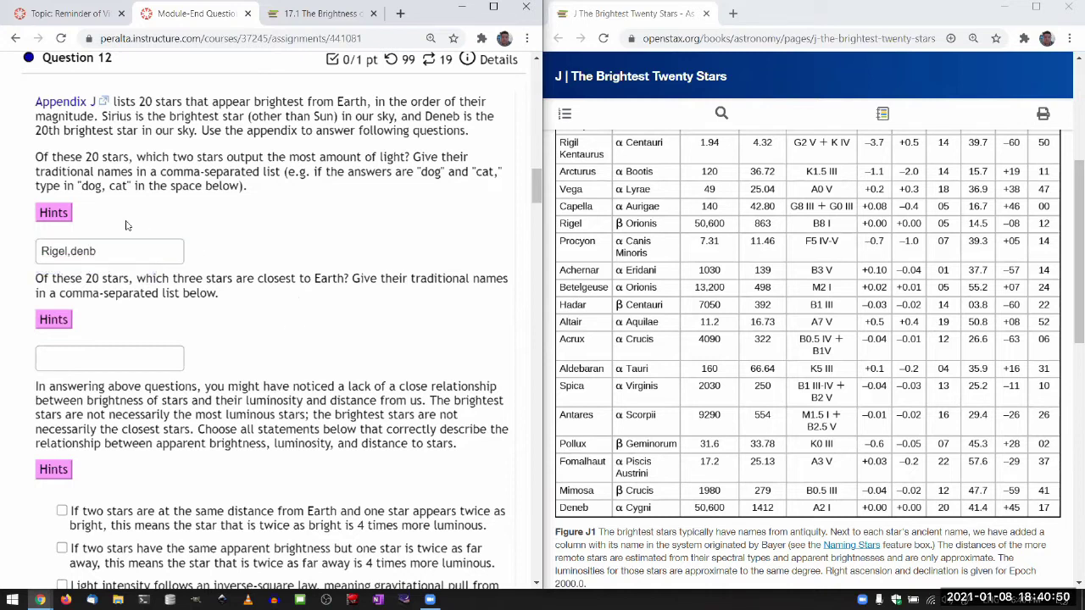
{"action": "left_click", "coordinate": [92, 251]}
{"action": "type", "text": "e"}
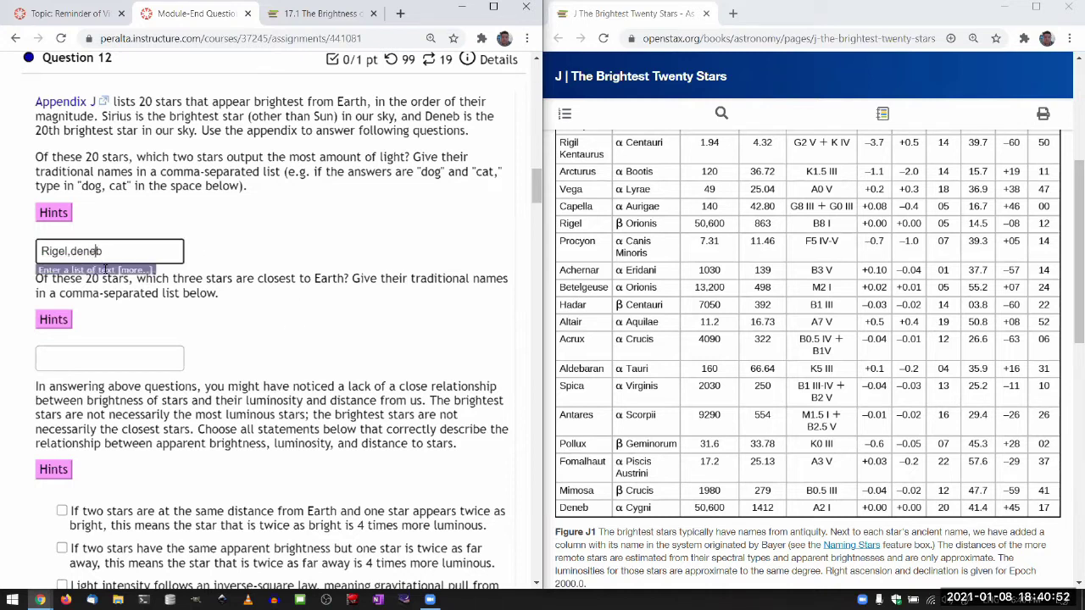
{"action": "left_click", "coordinate": [104, 298]}
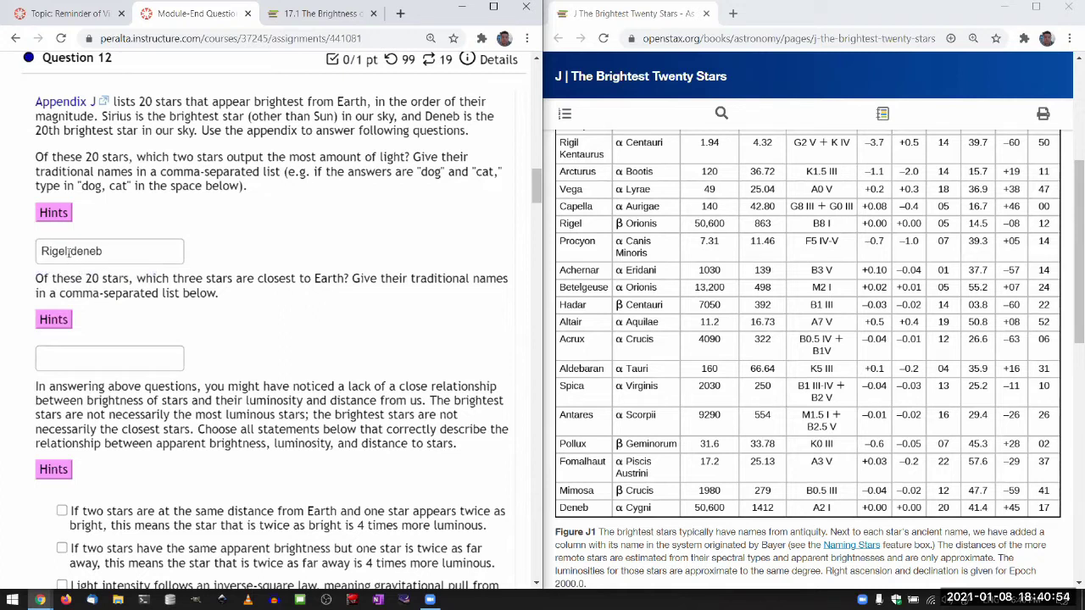
Insert several spaces after the comma in the first answer, between "Rigel," and "deneb"
{"action": "left_click", "coordinate": [68, 251]}
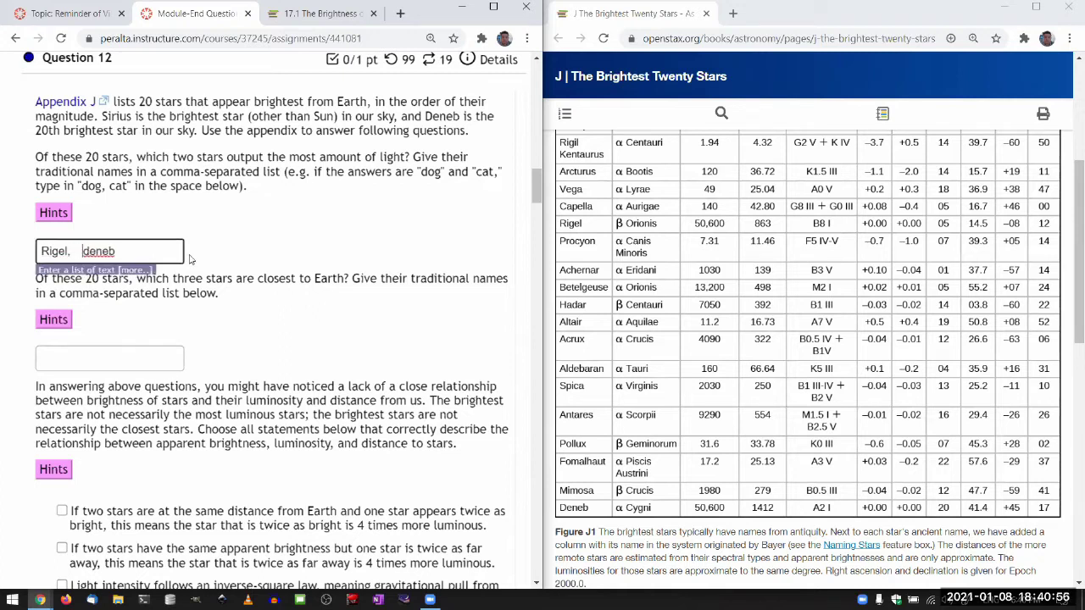
{"action": "left_click", "coordinate": [203, 295]}
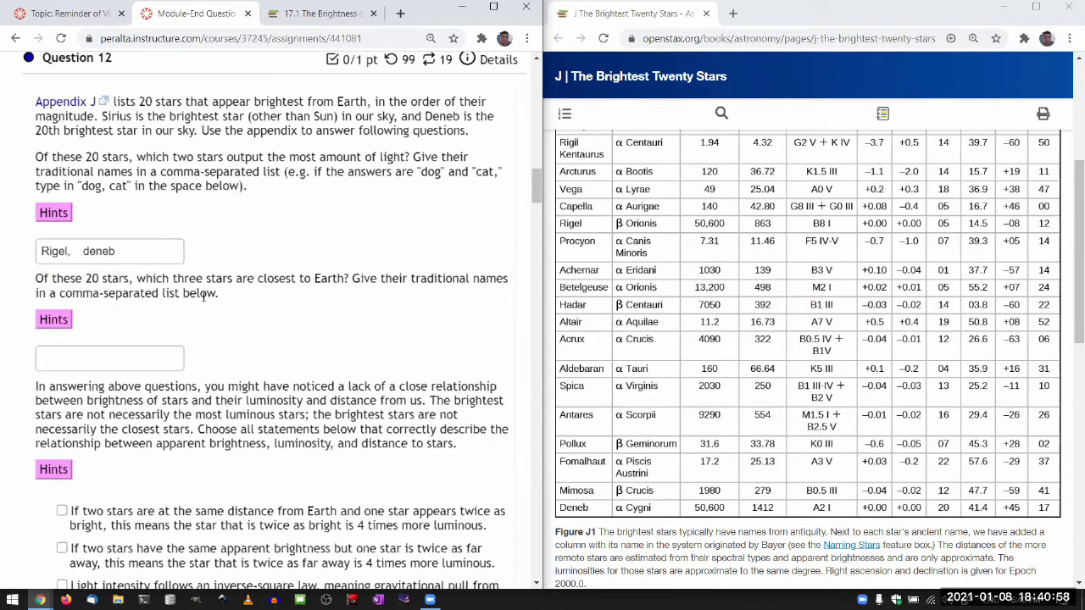
{"action": "scroll", "coordinate": [204, 295], "scroll_direction": "down", "scroll_amount": 1}
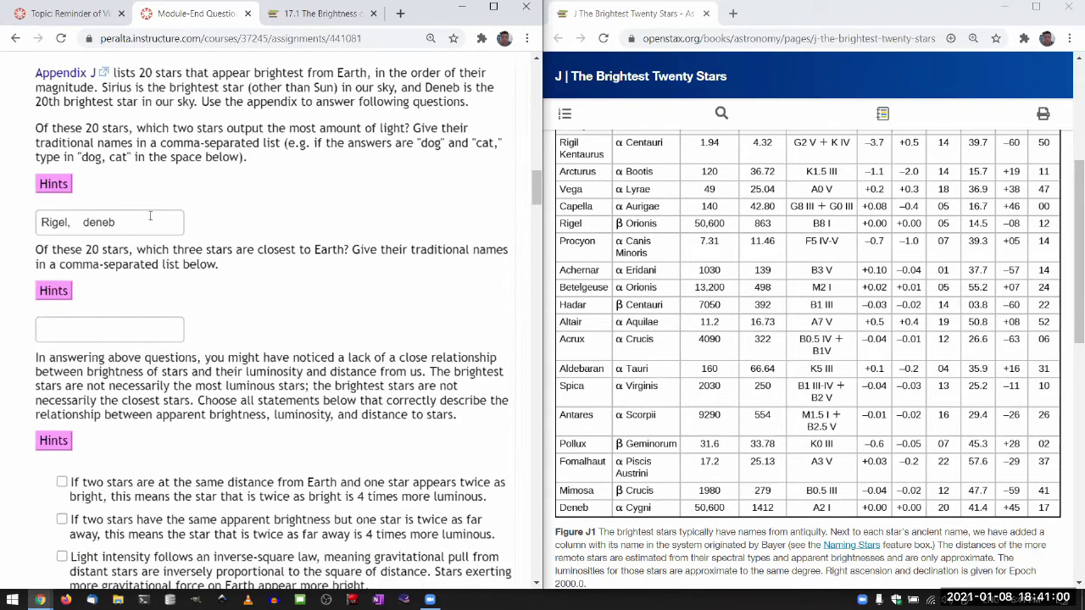
{"action": "triple_click", "coordinate": [103, 222]}
{"action": "left_click", "coordinate": [109, 257]}
Compare the light-year distances of all twenty stars in the table to find the three closest to Earth
{"action": "scroll", "coordinate": [109, 257], "scroll_direction": "down", "scroll_amount": 2}
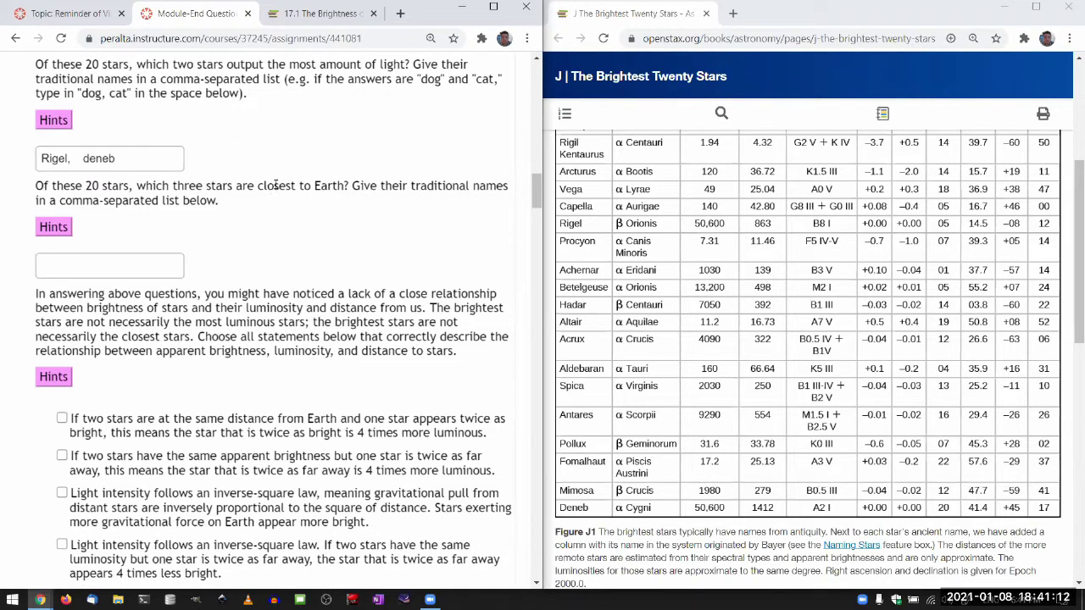
{"action": "scroll", "coordinate": [655, 235], "scroll_direction": "up", "scroll_amount": 3}
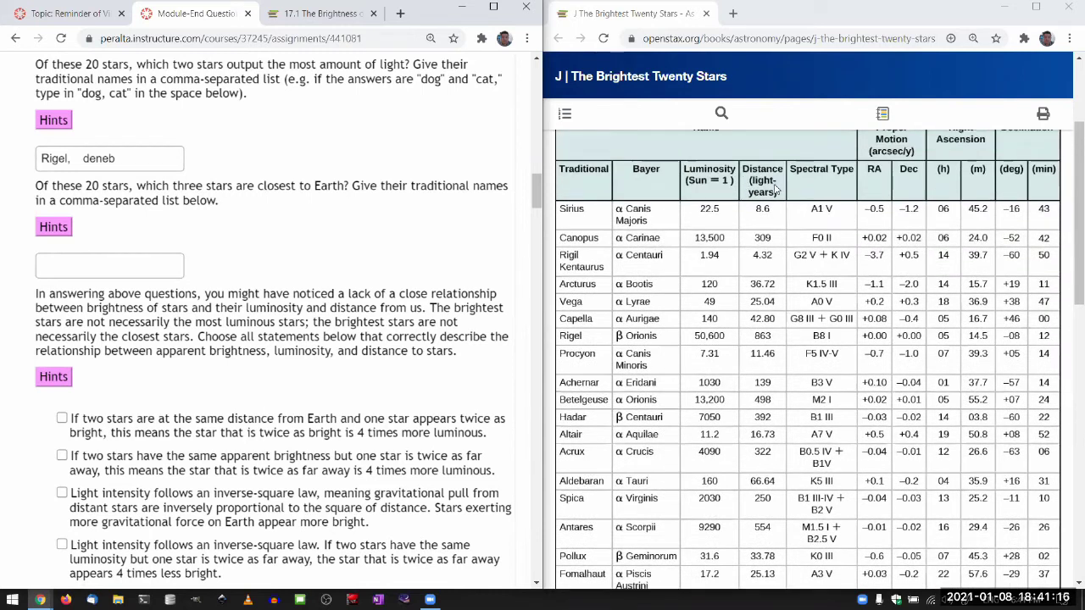
{"action": "scroll", "coordinate": [773, 193], "scroll_direction": "down", "scroll_amount": 1}
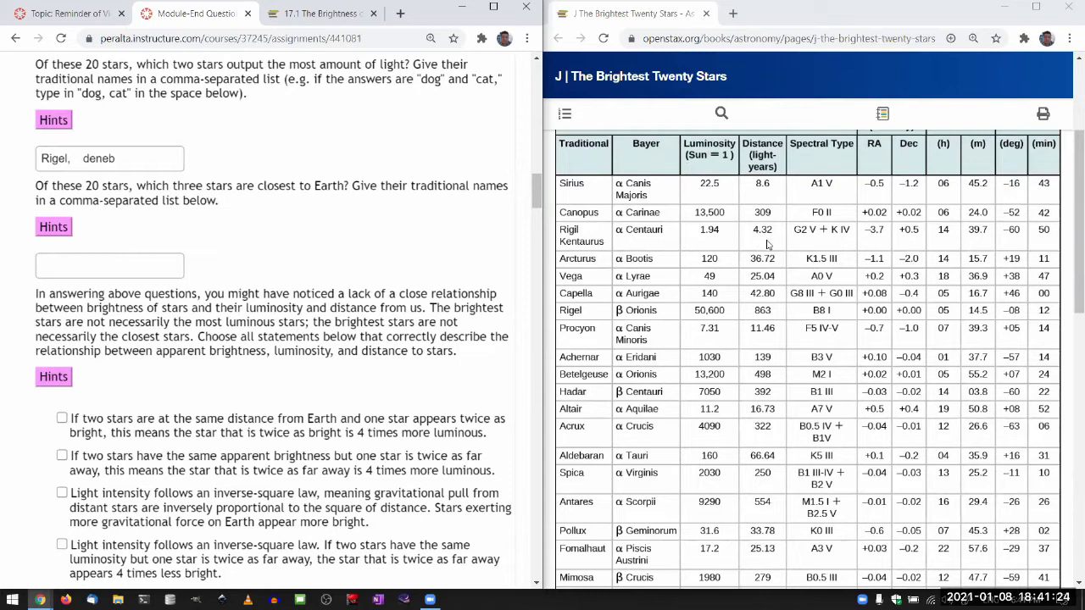
{"action": "scroll", "coordinate": [769, 245], "scroll_direction": "down", "scroll_amount": 1}
{"action": "scroll", "coordinate": [769, 245], "scroll_direction": "down", "scroll_amount": 1}
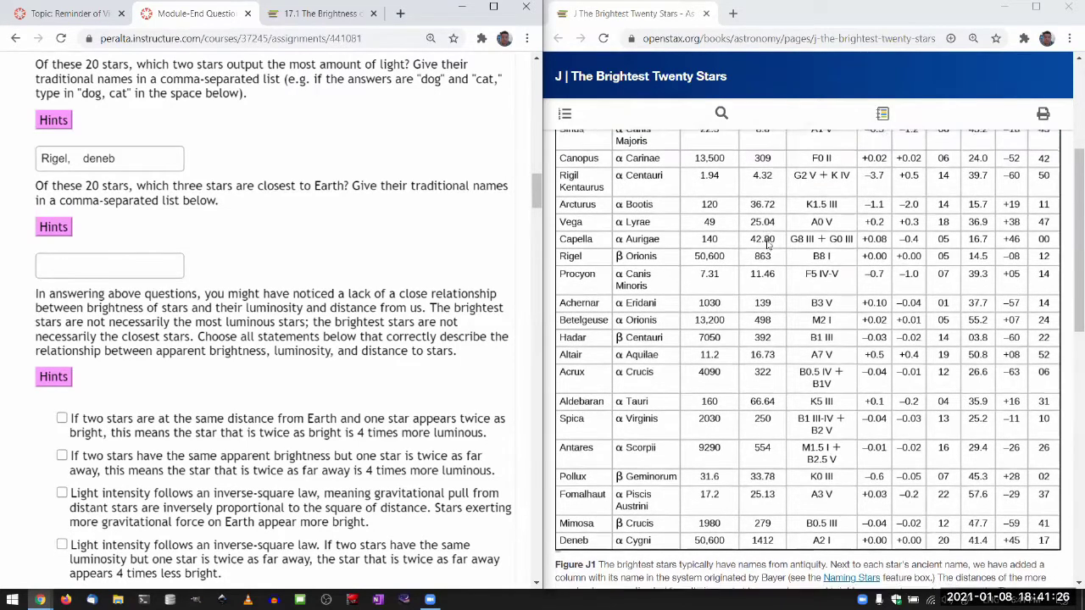
{"action": "scroll", "coordinate": [767, 296], "scroll_direction": "down", "scroll_amount": 1}
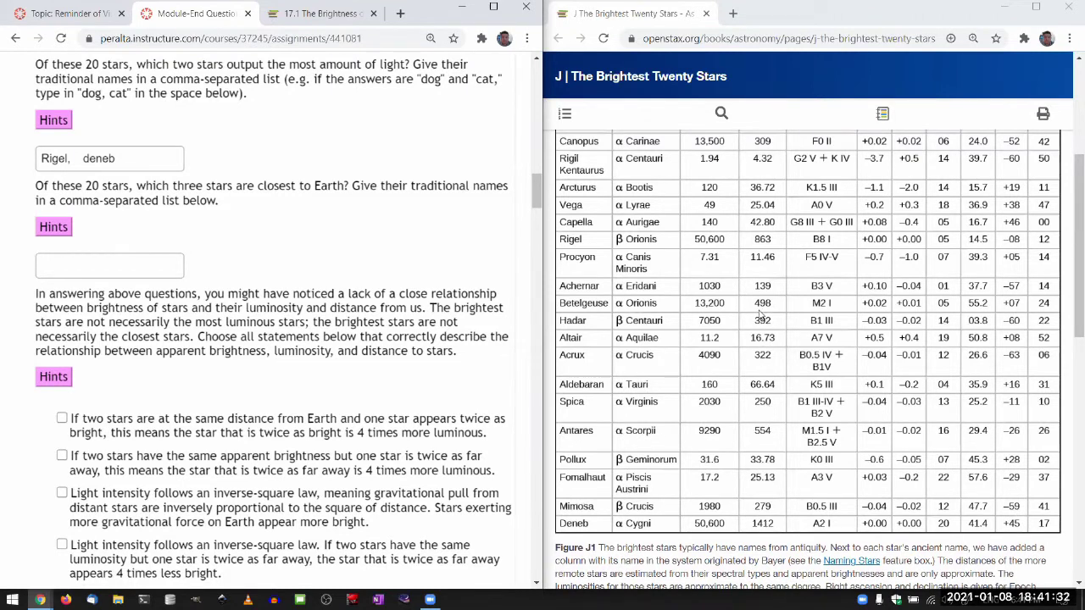
{"action": "scroll", "coordinate": [763, 280], "scroll_direction": "up", "scroll_amount": 3}
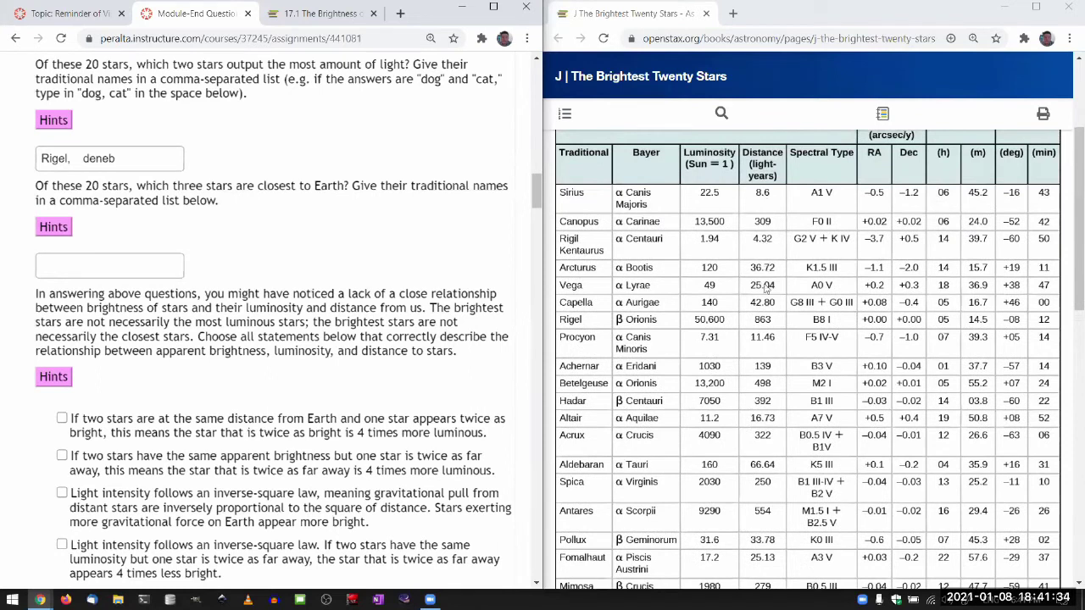
{"action": "scroll", "coordinate": [767, 288], "scroll_direction": "down", "scroll_amount": 2}
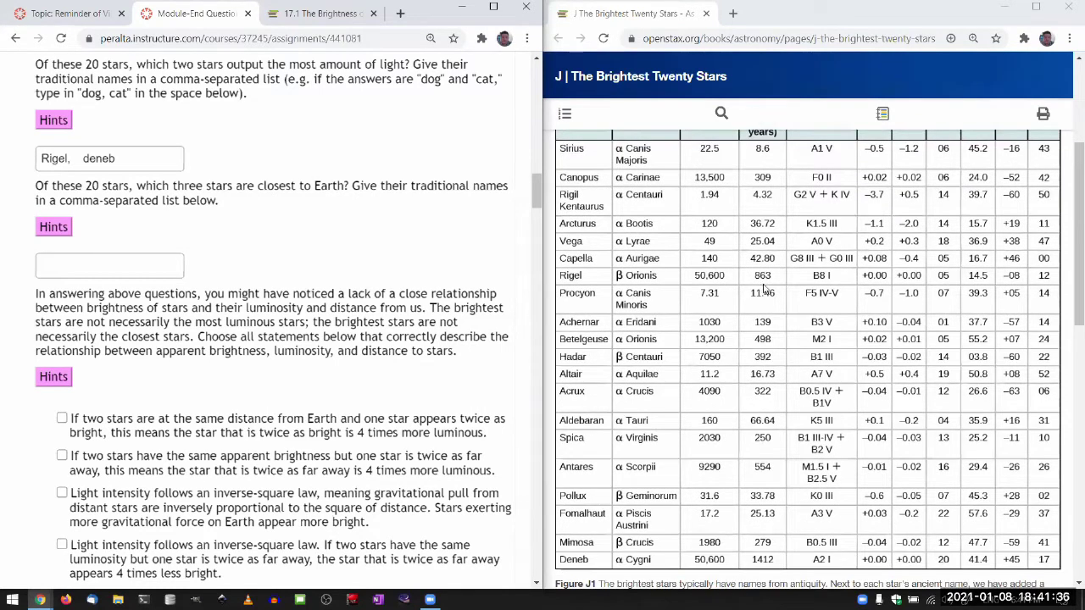
{"action": "scroll", "coordinate": [763, 306], "scroll_direction": "down", "scroll_amount": 1}
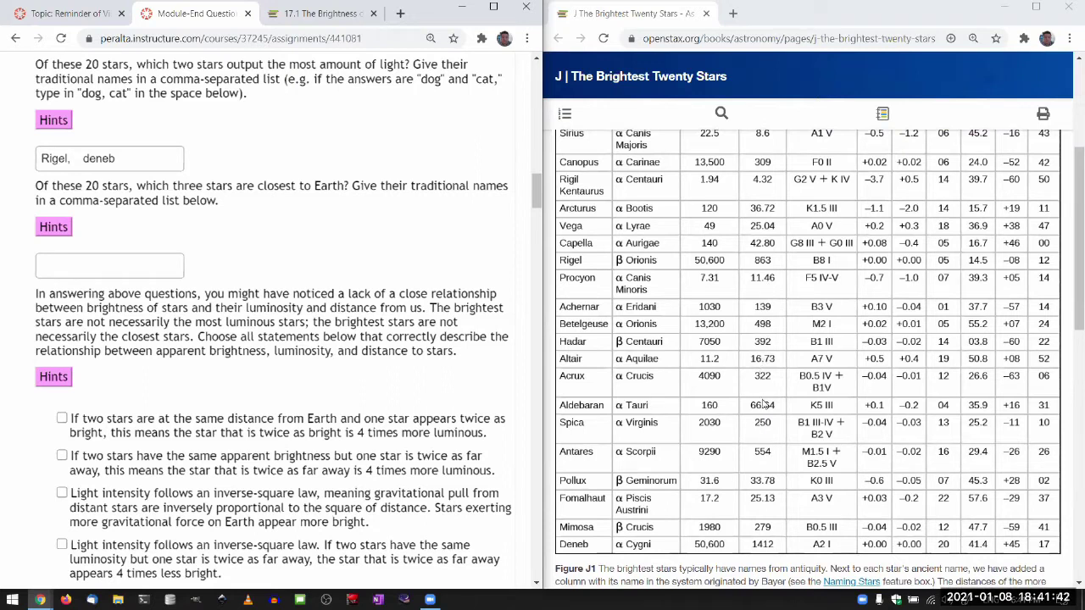
{"action": "scroll", "coordinate": [765, 523], "scroll_direction": "up", "scroll_amount": 3}
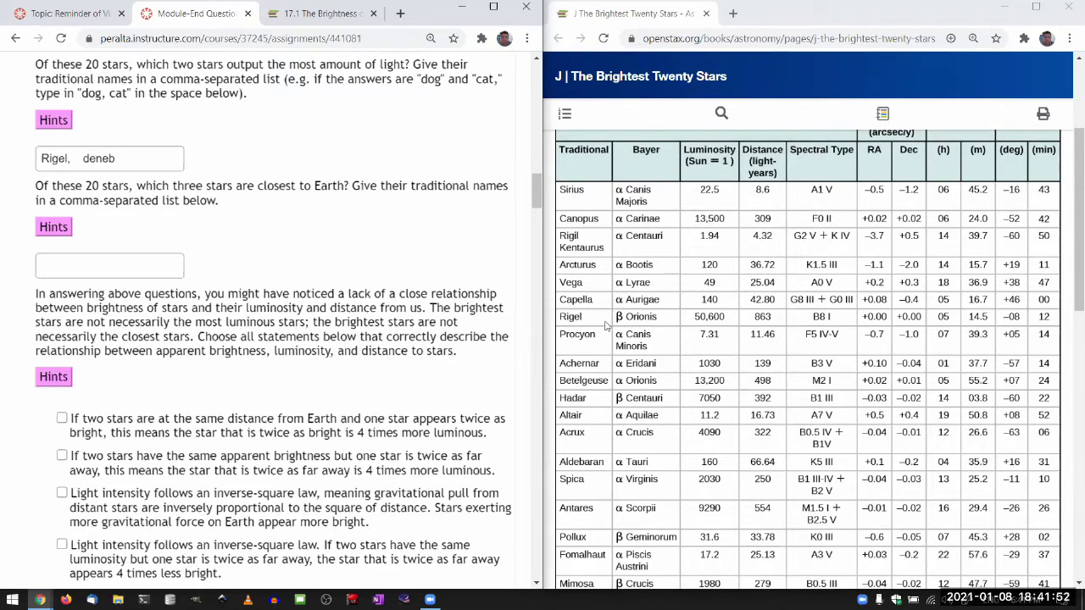
Answer the closest-stars question with "sirius, rigilkentaurus,PROCYON", leaving several spaces after the first comma
{"action": "left_click", "coordinate": [143, 265]}
{"action": "type", "text": "siriu"}
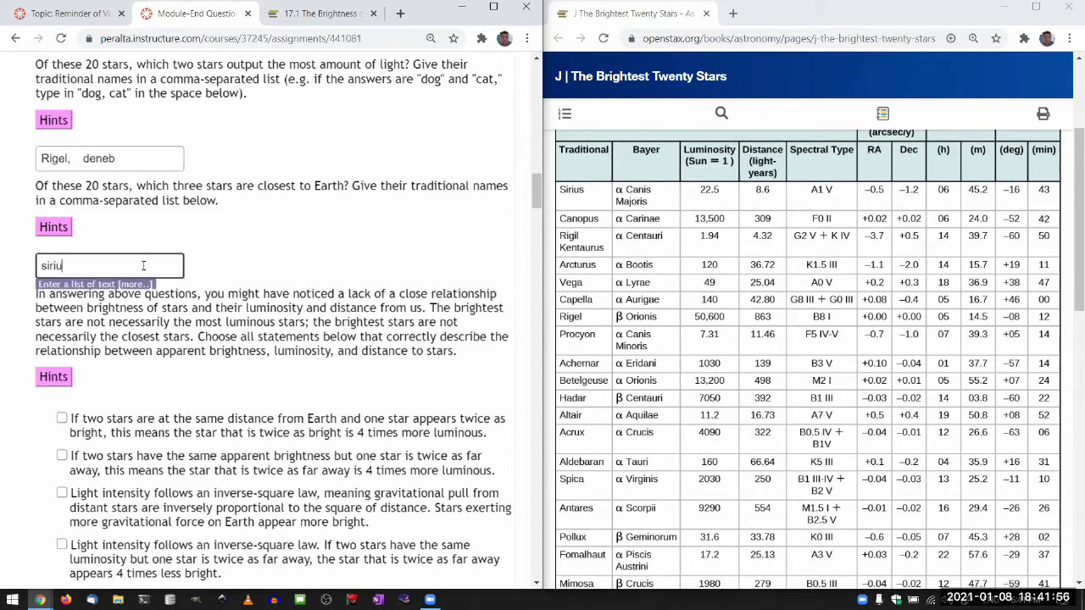
{"action": "type", "text": "s, rigilkentaurus,PROCYON"}
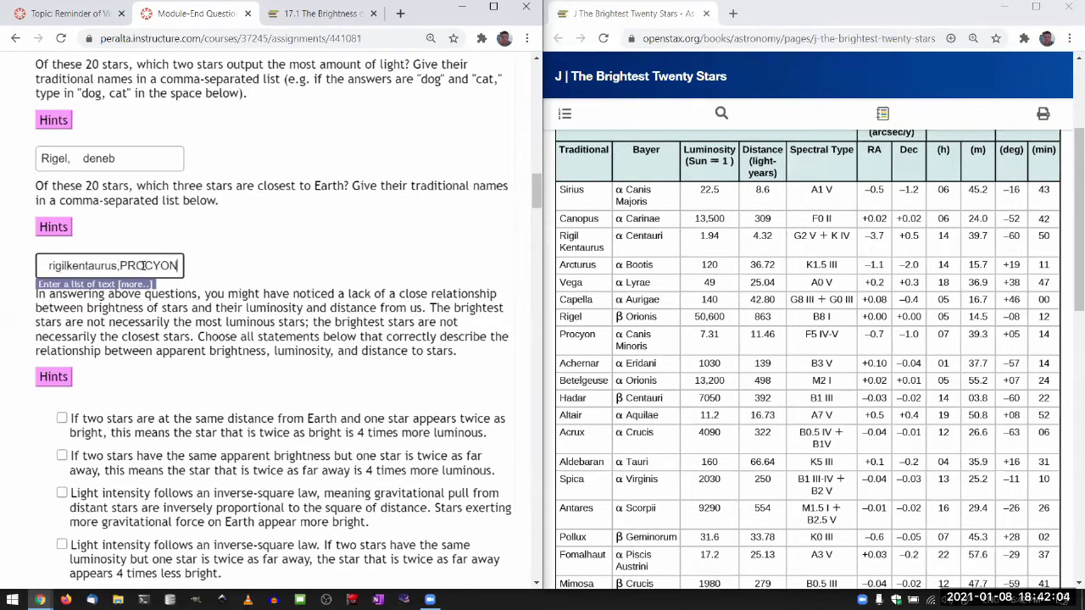
{"action": "left_click", "coordinate": [175, 299]}
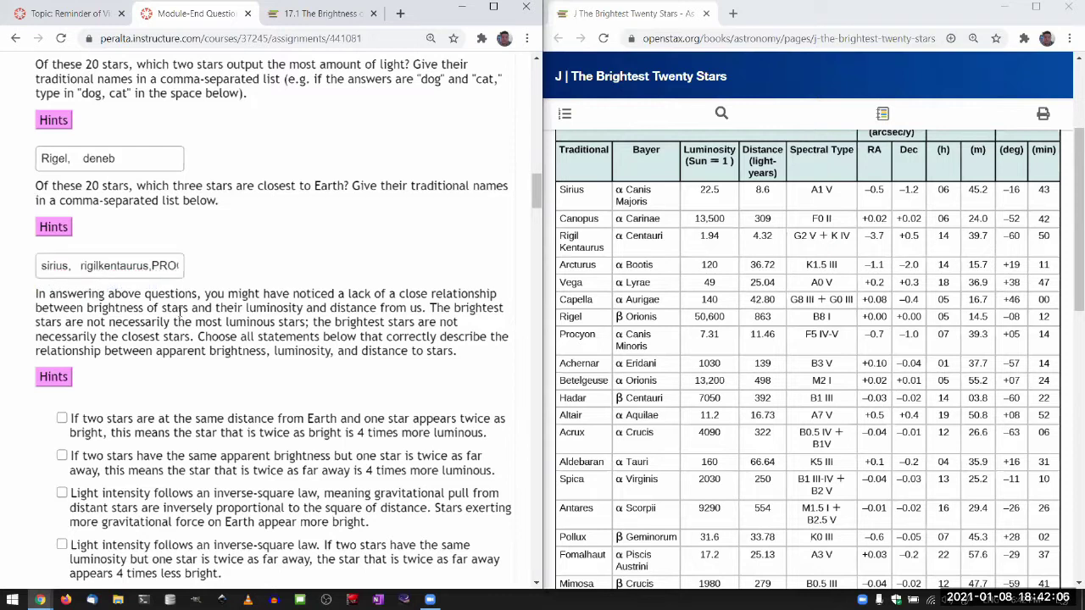
Read the question on apparent brightness, luminosity and distance together with its five answer statements
{"action": "scroll", "coordinate": [242, 290], "scroll_direction": "down", "scroll_amount": 1}
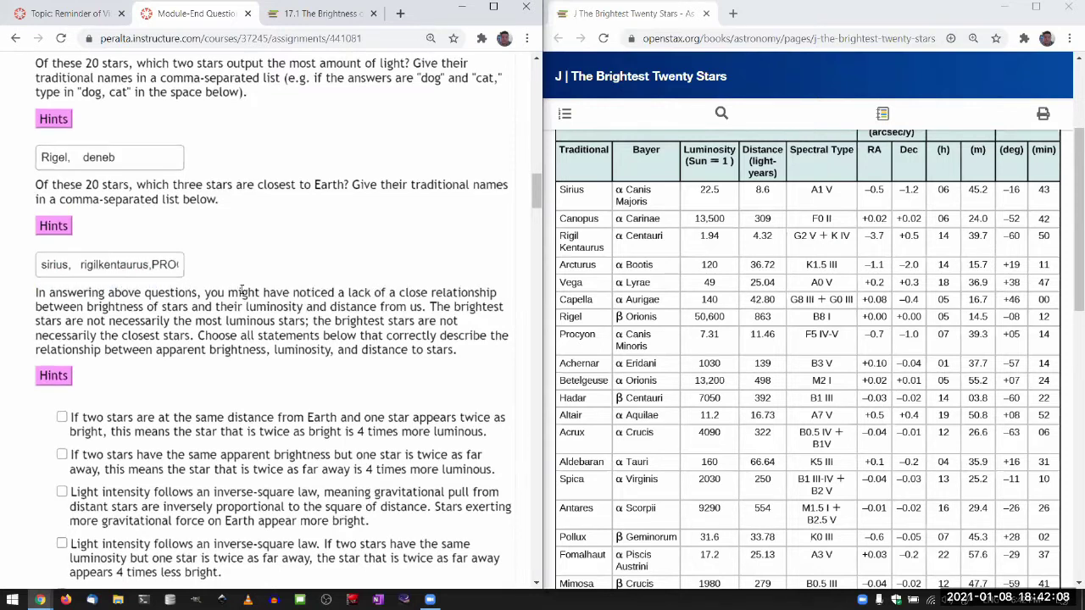
{"action": "scroll", "coordinate": [241, 290], "scroll_direction": "down", "scroll_amount": 1}
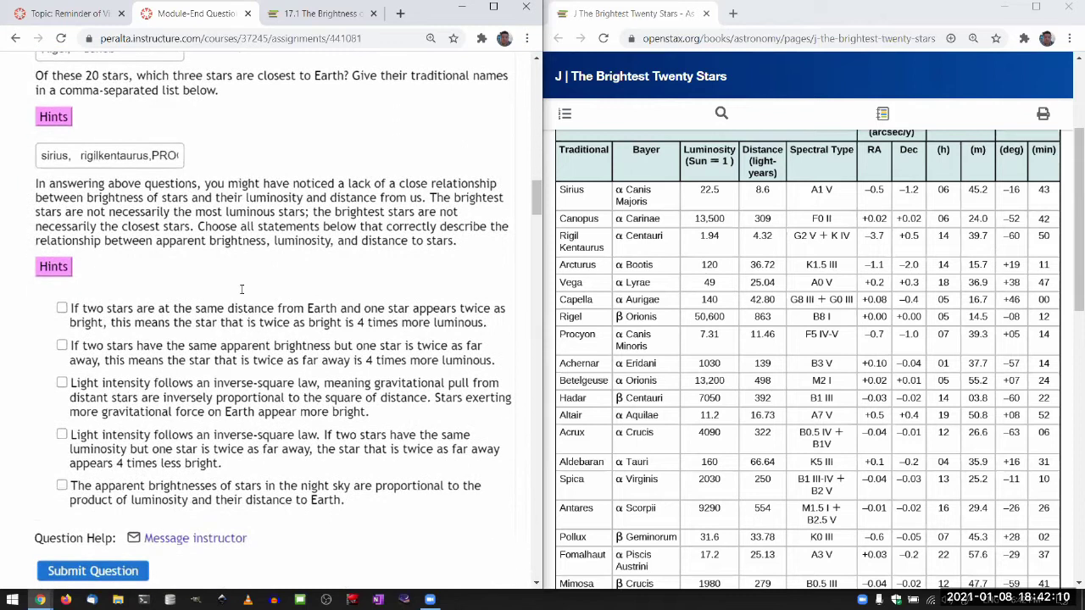
{"action": "scroll", "coordinate": [242, 290], "scroll_direction": "down", "scroll_amount": 1}
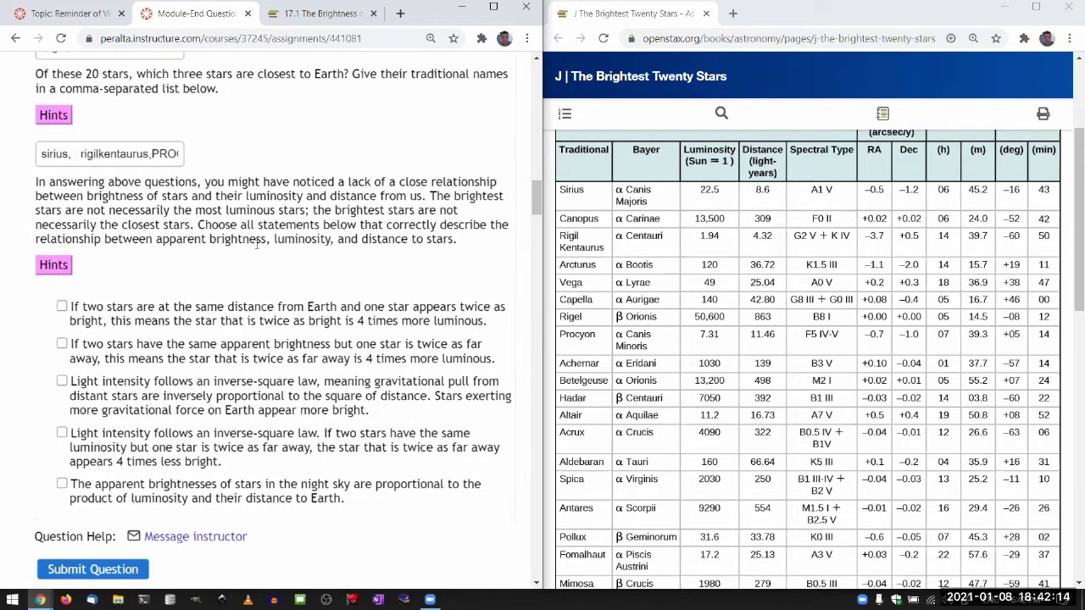
{"action": "scroll", "coordinate": [256, 244], "scroll_direction": "down", "scroll_amount": 1}
{"action": "scroll", "coordinate": [257, 244], "scroll_direction": "up", "scroll_amount": 1}
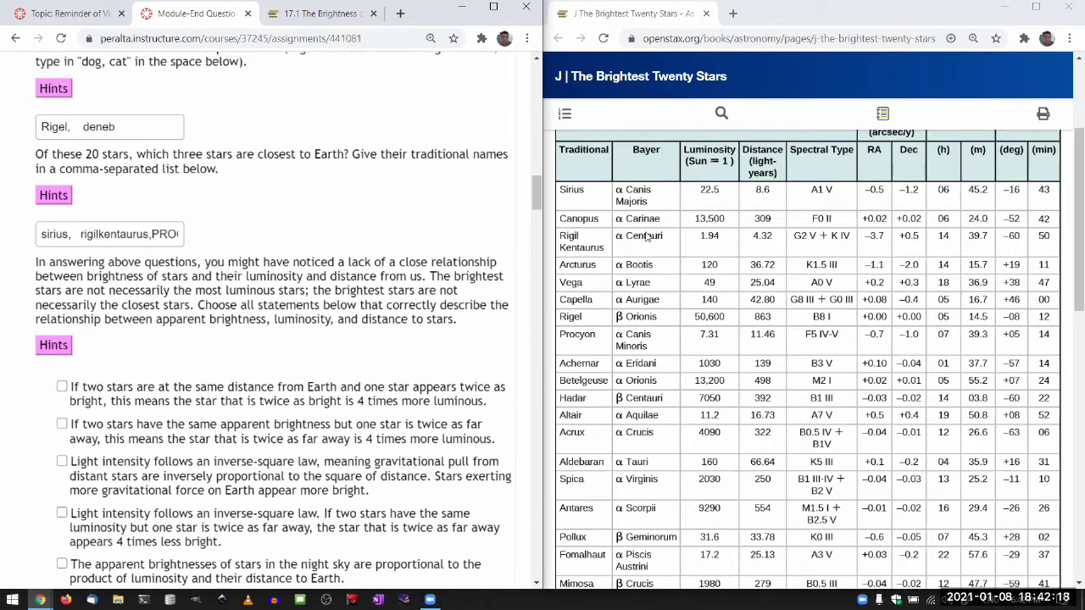
{"action": "scroll", "coordinate": [457, 245], "scroll_direction": "down", "scroll_amount": 1}
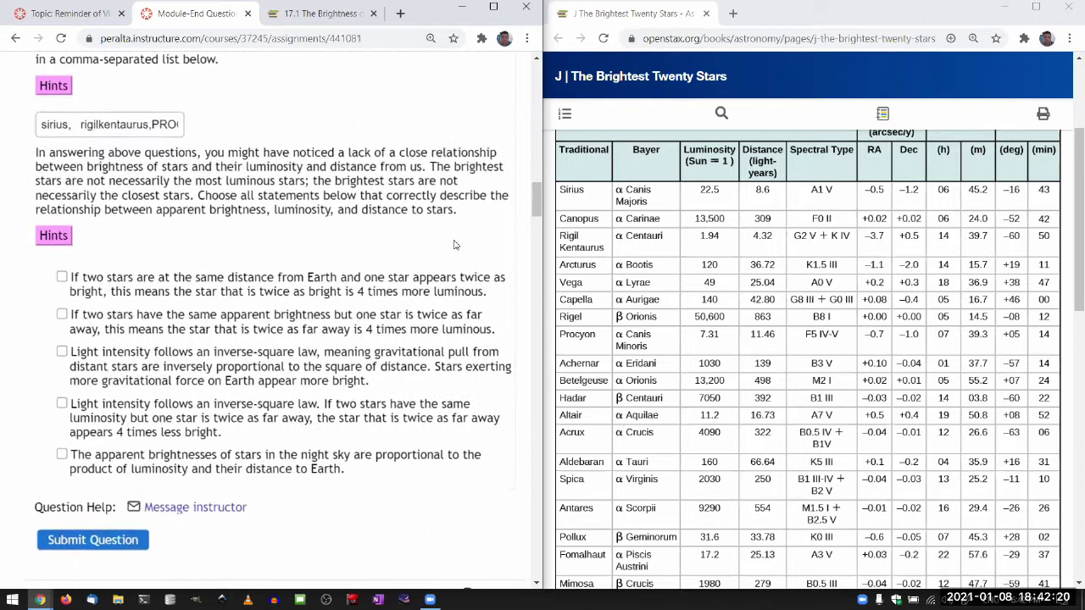
{"action": "scroll", "coordinate": [453, 244], "scroll_direction": "down", "scroll_amount": 1}
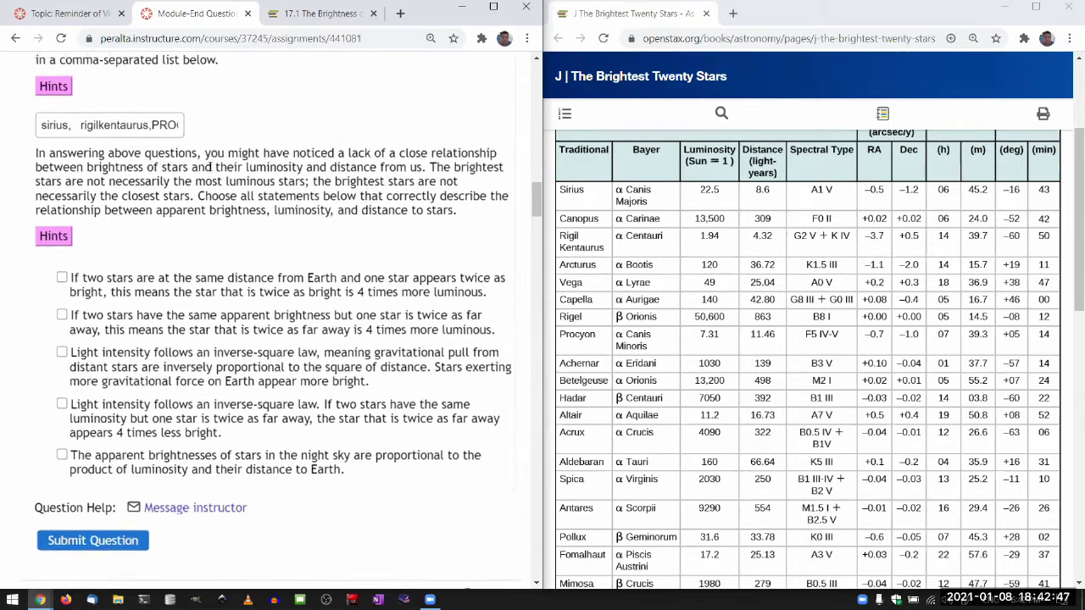
Review the two entered star-name answers, selecting the whole most-light-output answer without changing it
{"action": "scroll", "coordinate": [182, 144], "scroll_direction": "up", "scroll_amount": 1}
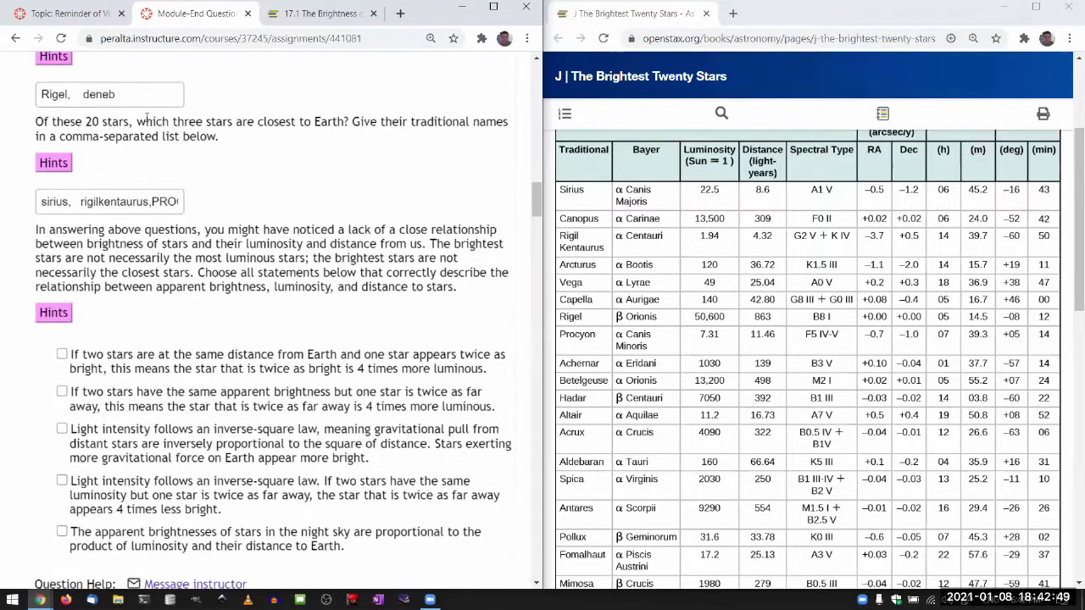
{"action": "left_click", "coordinate": [156, 201]}
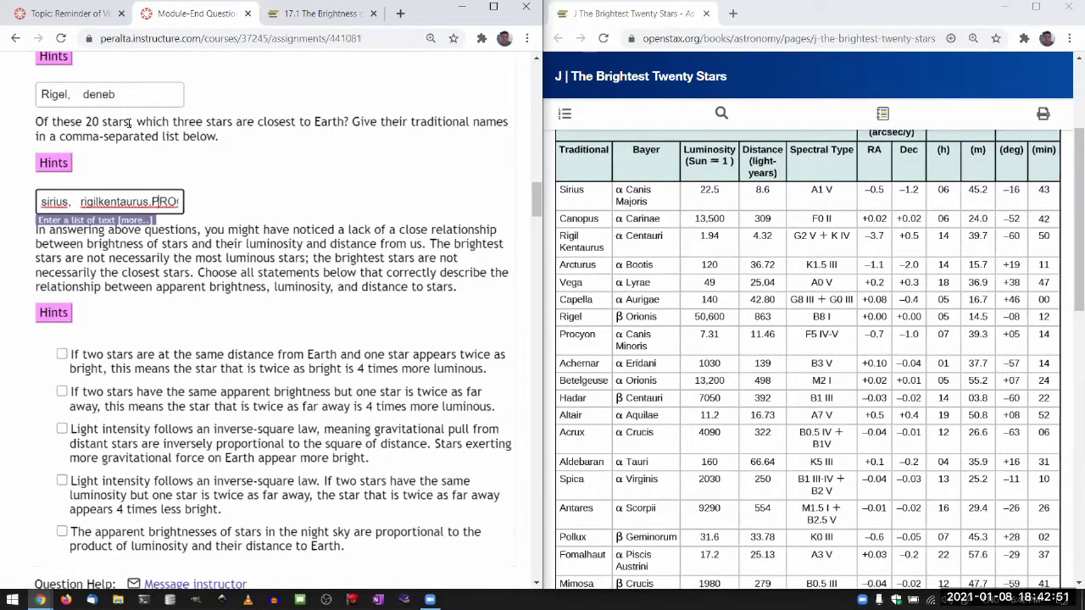
{"action": "left_click", "coordinate": [115, 102]}
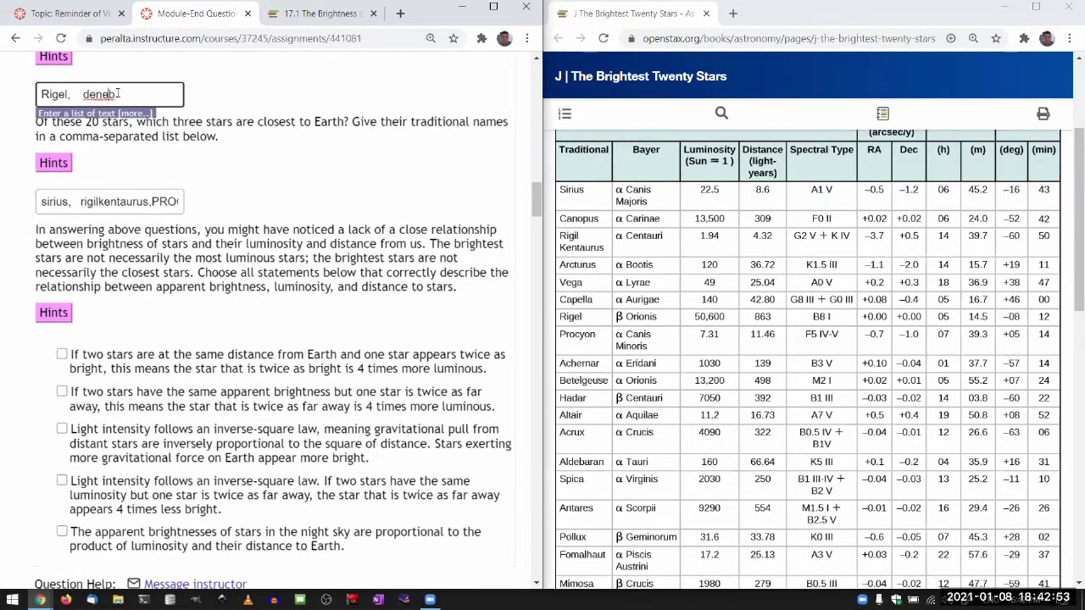
{"action": "key", "text": "ctrl+a"}
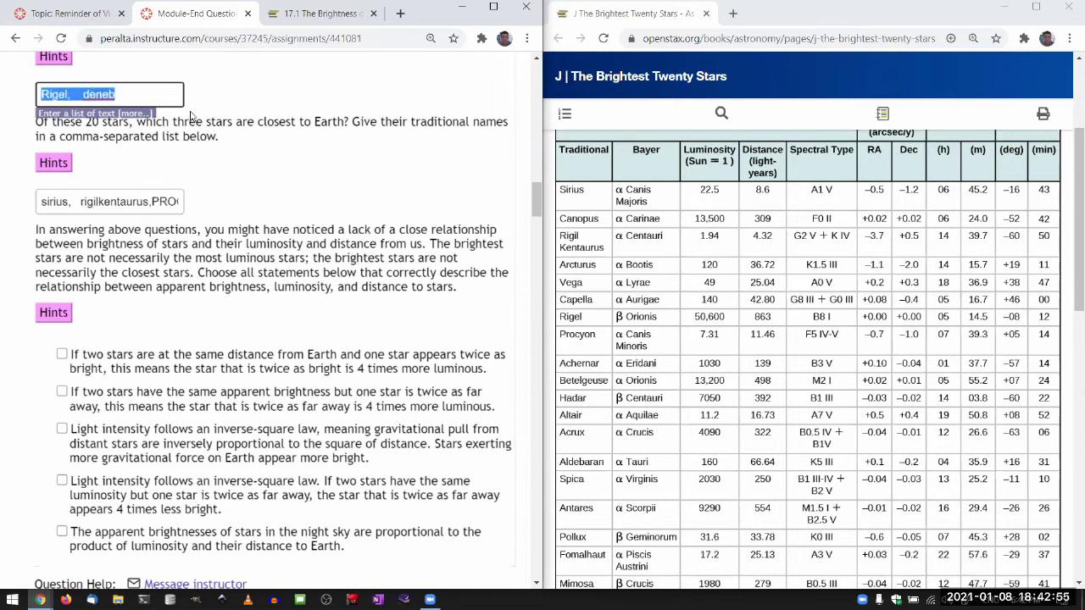
{"action": "left_click", "coordinate": [196, 118]}
Reread the apparent-brightness question and show the hint that belongs to its statements
{"action": "scroll", "coordinate": [280, 224], "scroll_direction": "down", "scroll_amount": 1}
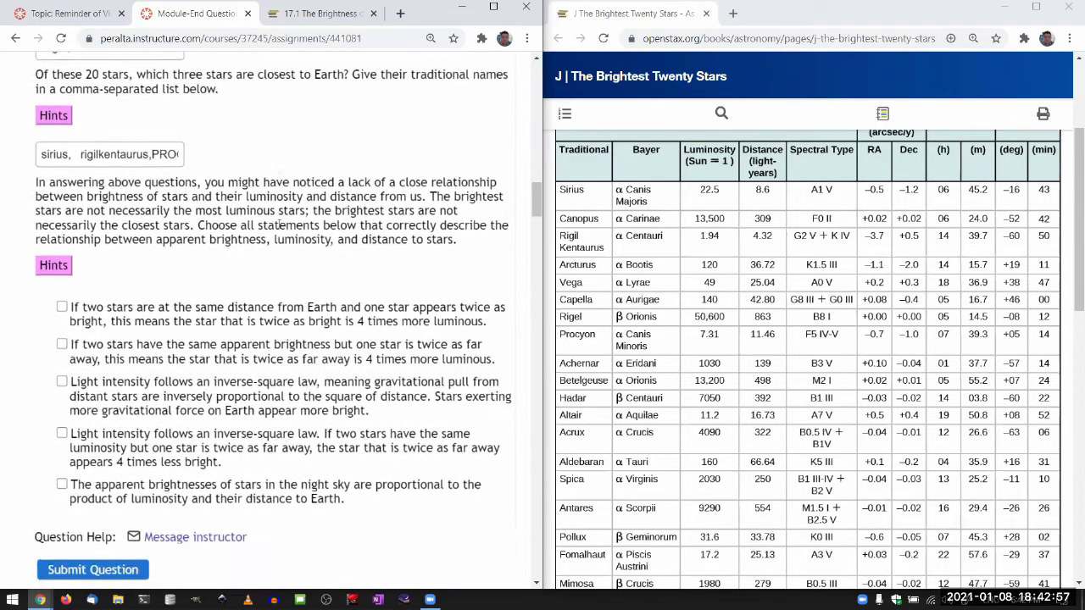
{"action": "scroll", "coordinate": [280, 225], "scroll_direction": "down", "scroll_amount": 1}
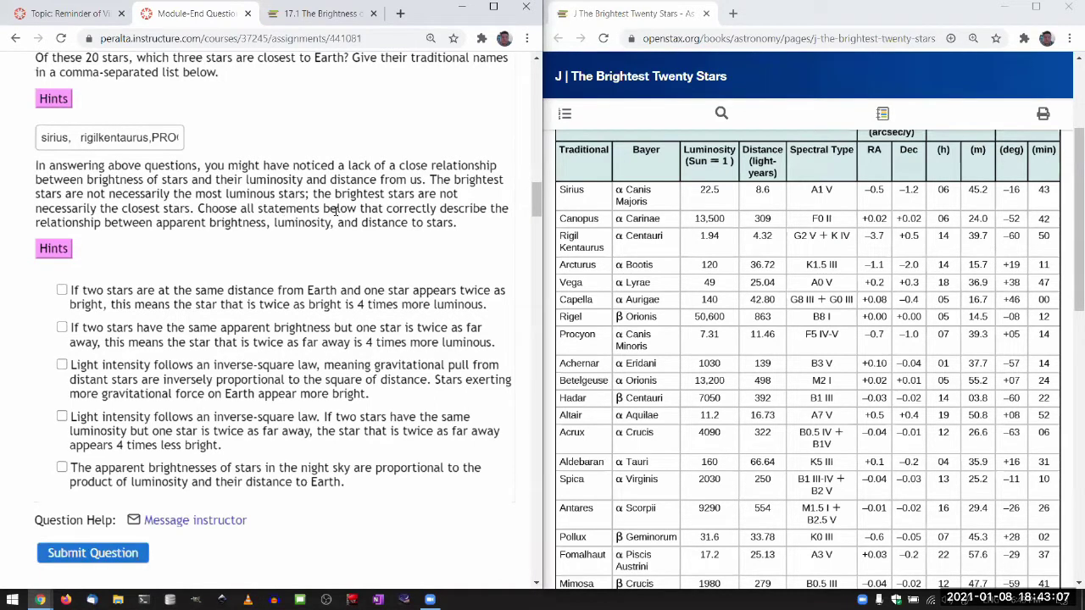
{"action": "scroll", "coordinate": [335, 204], "scroll_direction": "down", "scroll_amount": 1}
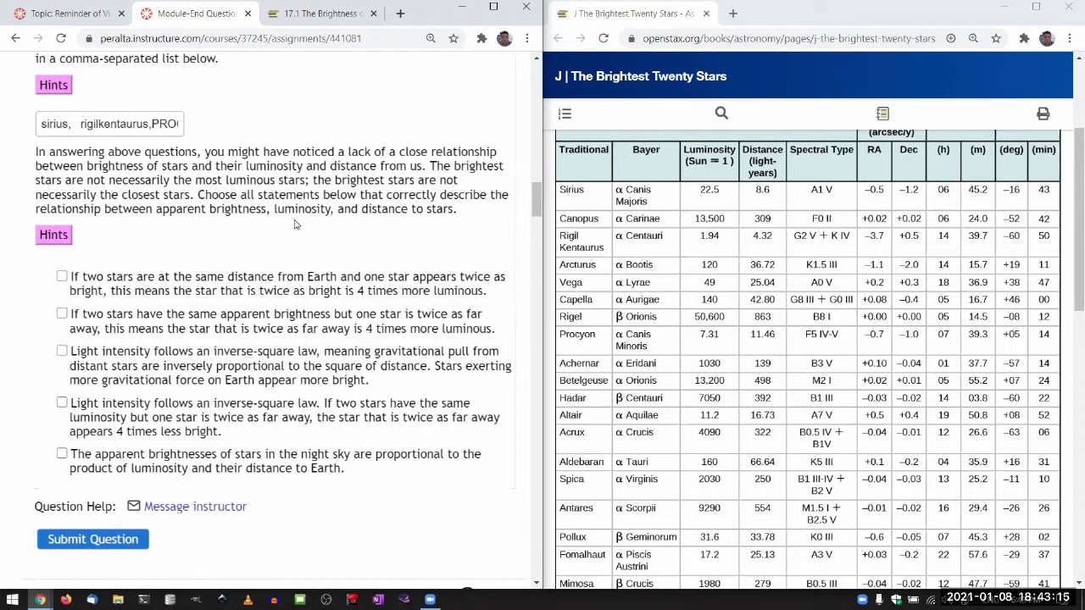
{"action": "left_click", "coordinate": [61, 239]}
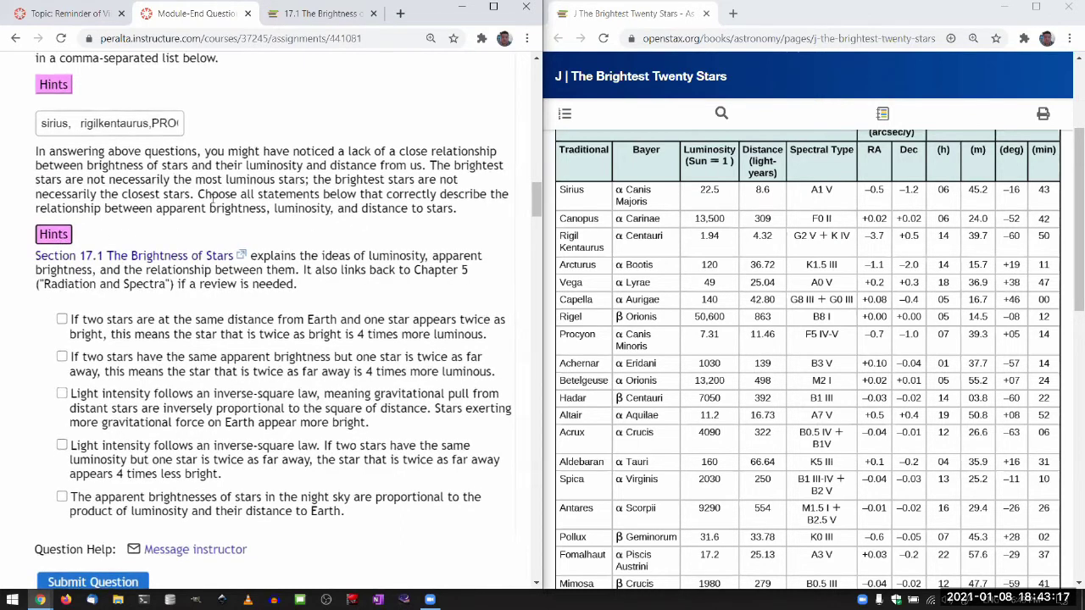
{"action": "scroll", "coordinate": [210, 206], "scroll_direction": "down", "scroll_amount": 4}
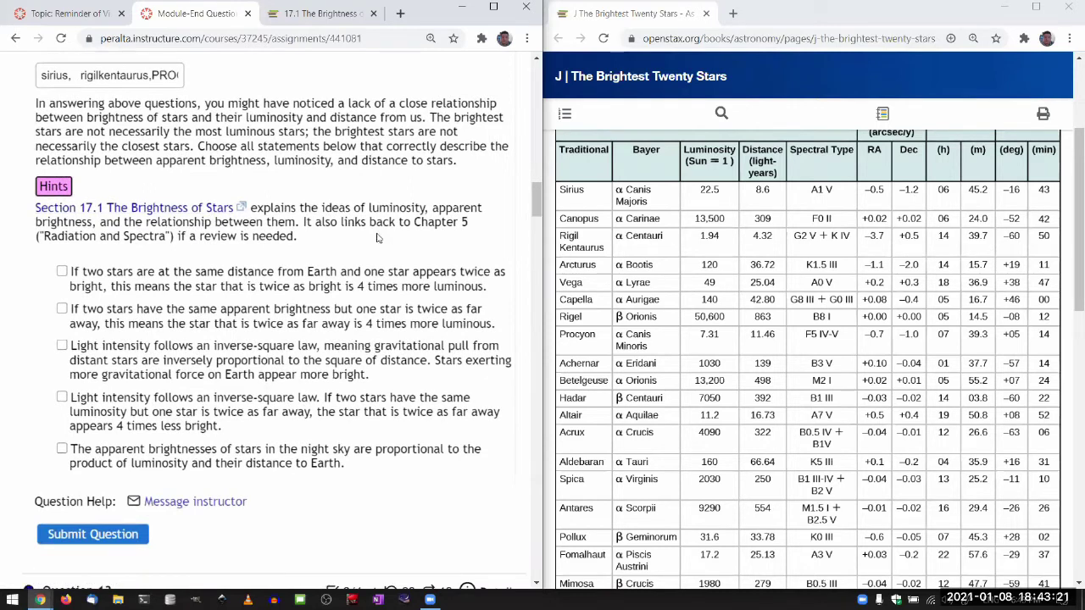
Bring up Section 17.1 The Brightness of Stars, without a duplicate tab, and find the paragraph on how light fades with distance
{"action": "left_click", "coordinate": [206, 212]}
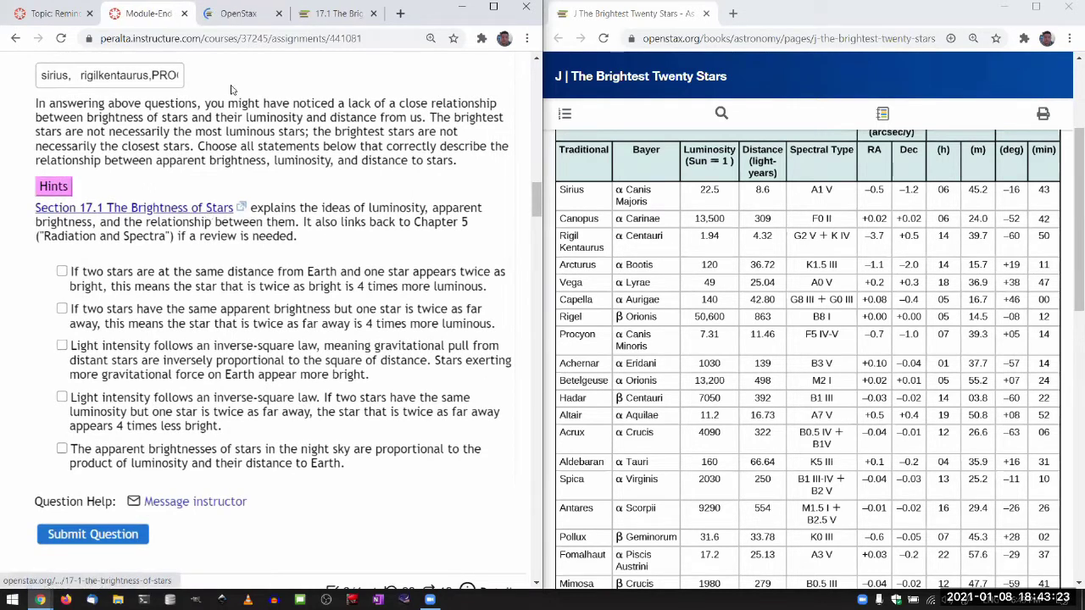
{"action": "left_click", "coordinate": [277, 13]}
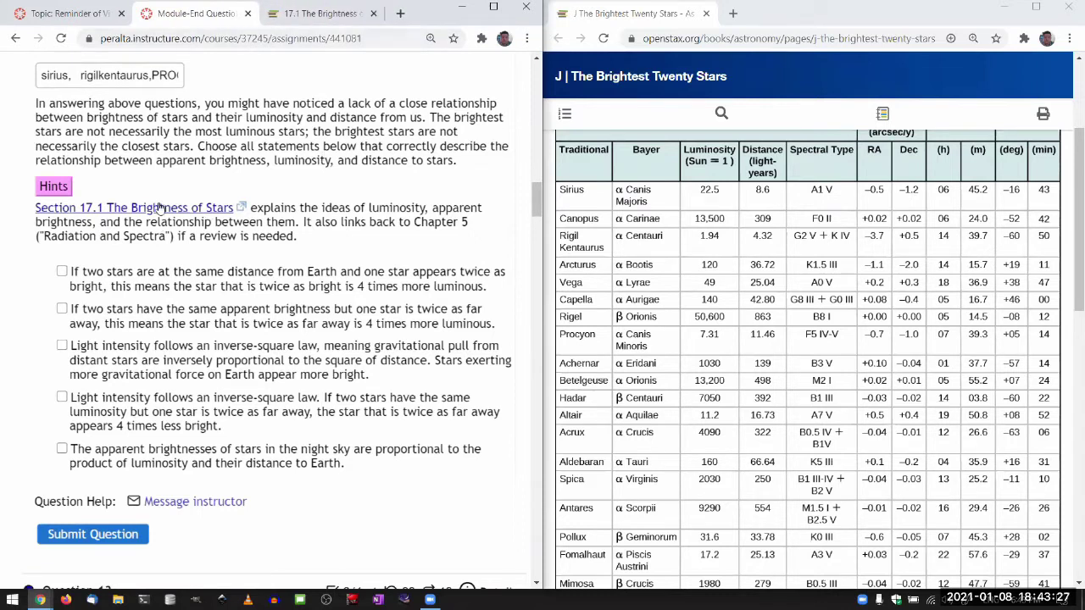
{"action": "left_click", "coordinate": [288, 12]}
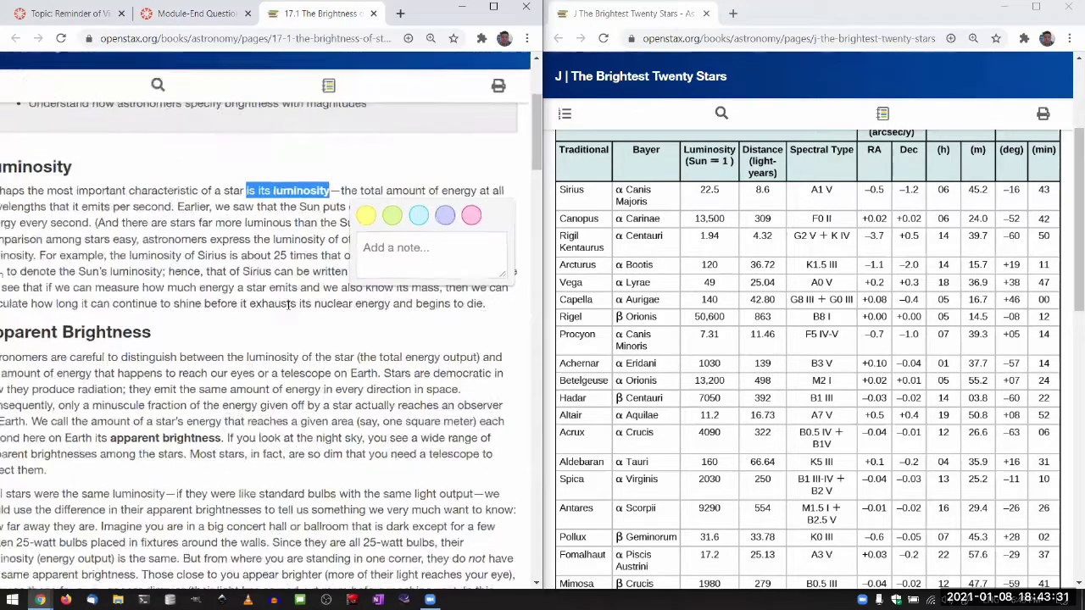
{"action": "scroll", "coordinate": [288, 305], "scroll_direction": "down", "scroll_amount": 3}
{"action": "scroll", "coordinate": [291, 303], "scroll_direction": "down", "scroll_amount": 1}
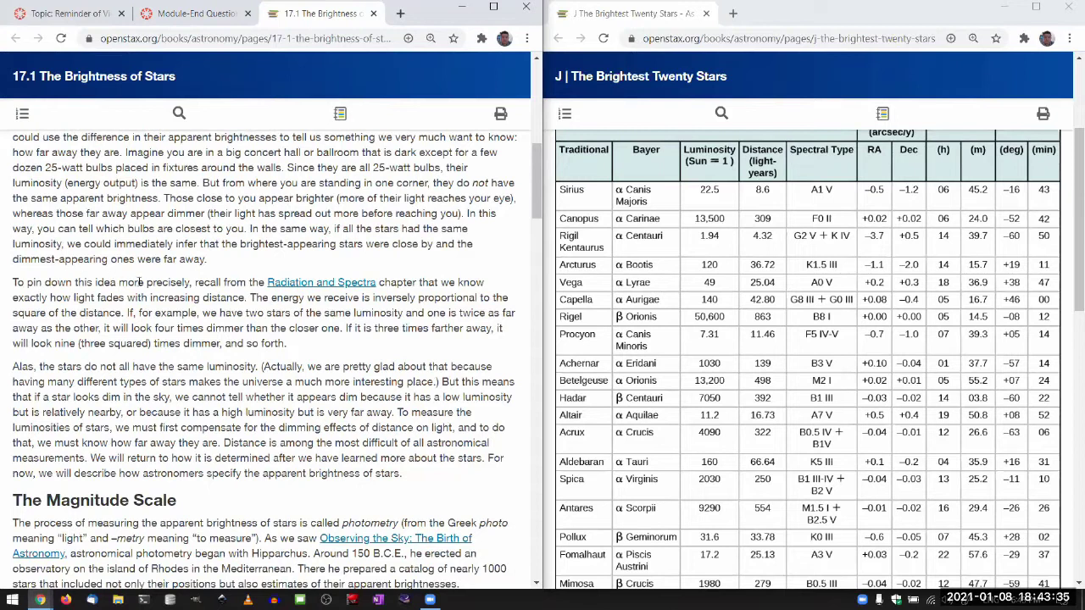
Open the Radiation and Spectra chapter's Section 5.1 The Behavior of Light and read the Propagation of Light passage with its inverse-square-law figure
{"action": "middle_click", "coordinate": [285, 283]}
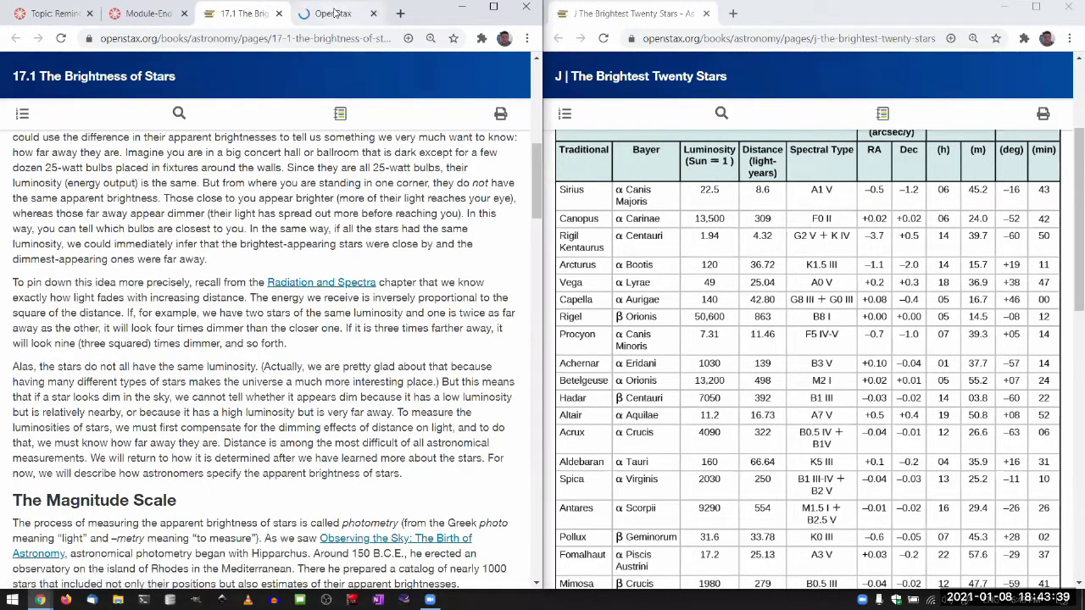
{"action": "left_click", "coordinate": [337, 12]}
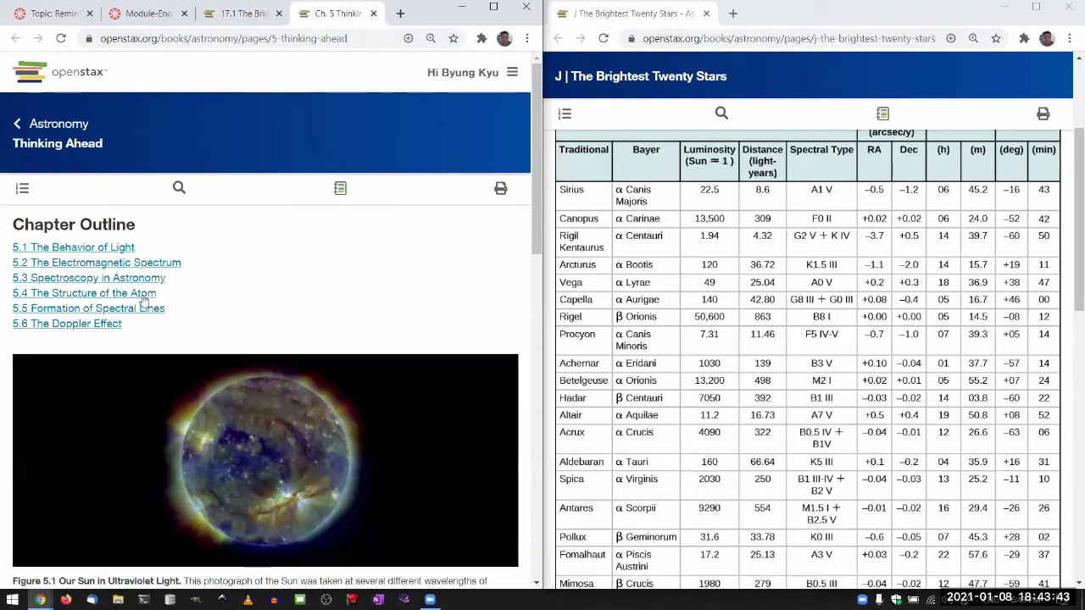
{"action": "left_click", "coordinate": [105, 252]}
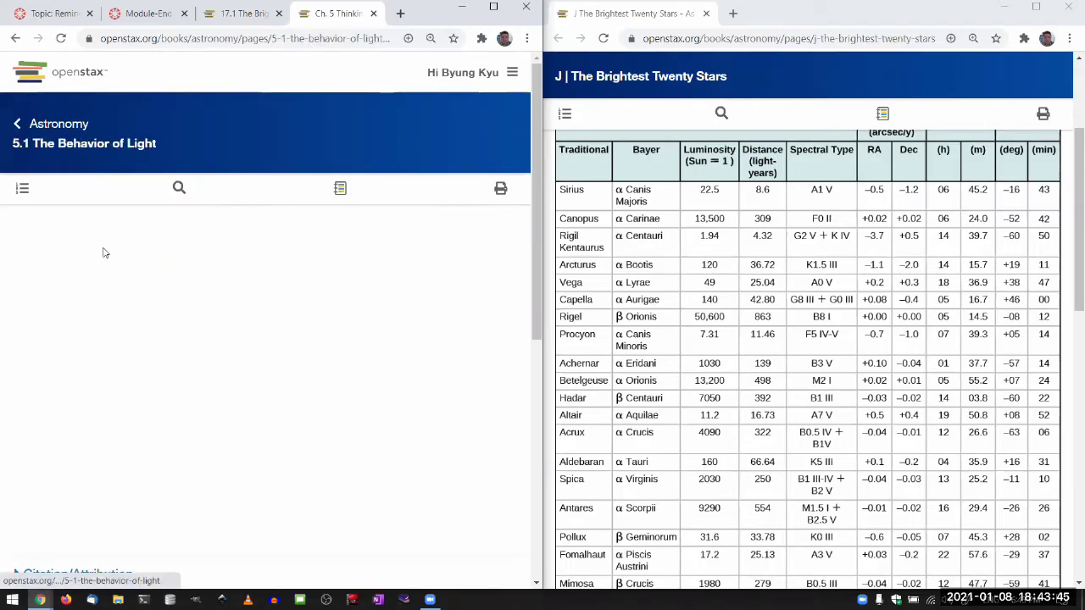
{"action": "scroll", "coordinate": [267, 381], "scroll_direction": "down", "scroll_amount": 9}
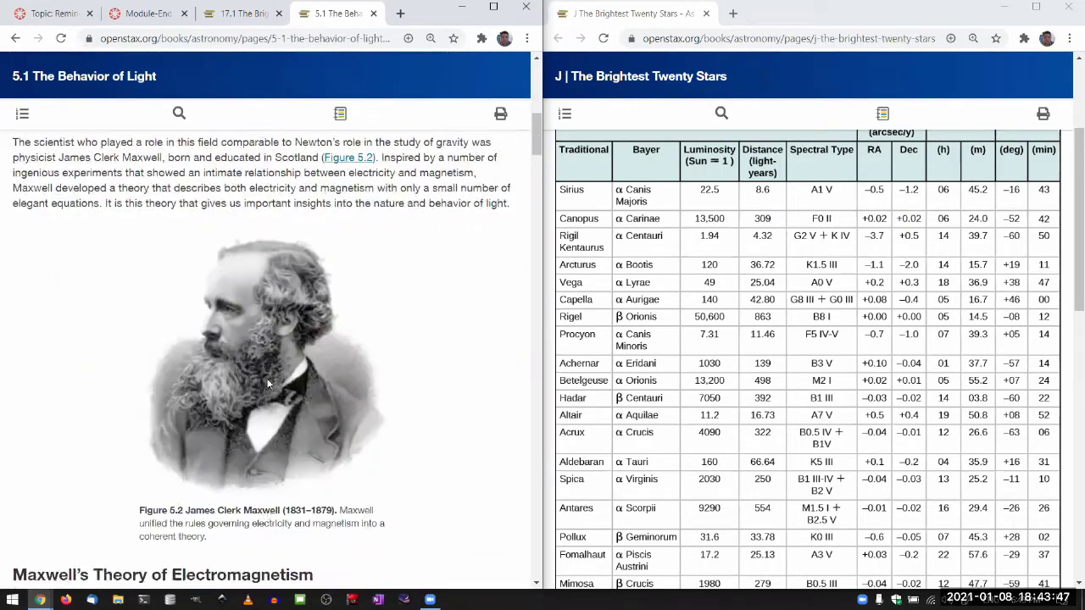
{"action": "scroll", "coordinate": [267, 384], "scroll_direction": "down", "scroll_amount": 15}
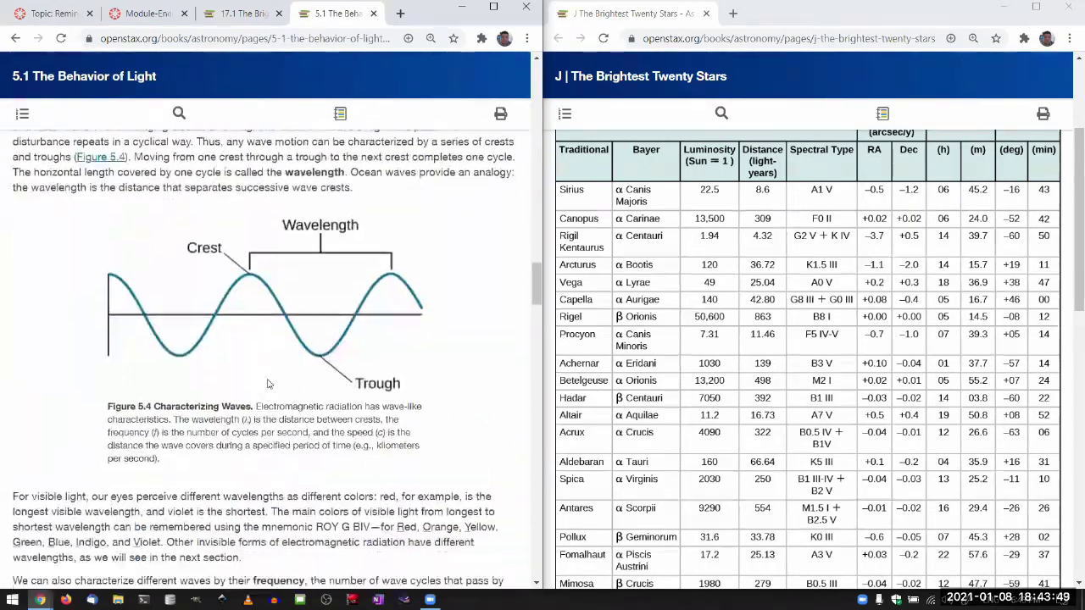
{"action": "scroll", "coordinate": [267, 384], "scroll_direction": "down", "scroll_amount": 20}
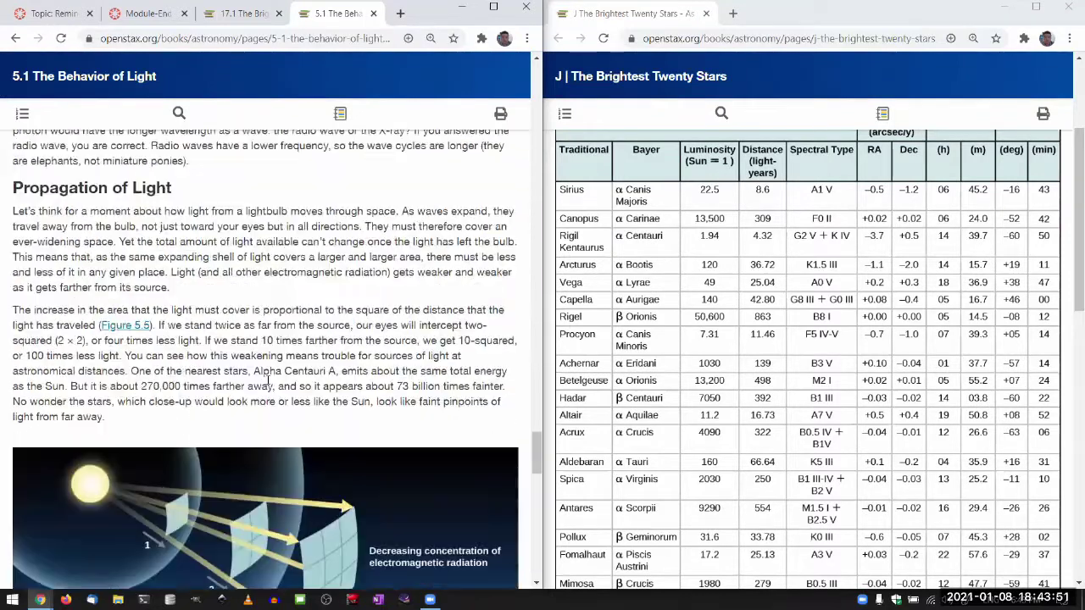
{"action": "scroll", "coordinate": [268, 381], "scroll_direction": "down", "scroll_amount": 5}
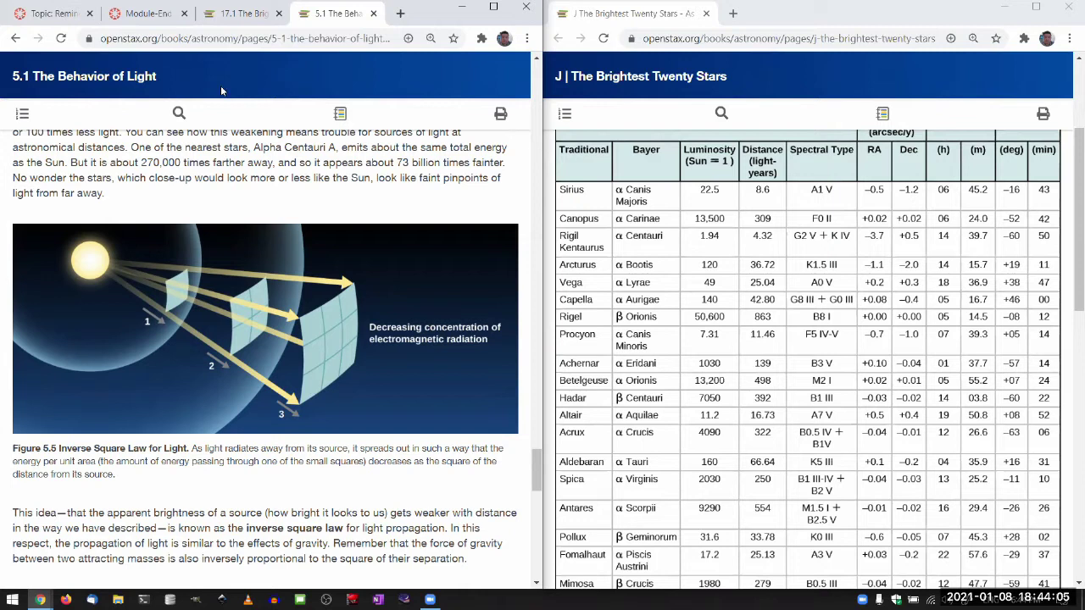
In the assignment, choose the same-apparent-brightness statement and the same-luminosity inverse-square statement, and submit Question 12
{"action": "left_click", "coordinate": [149, 16]}
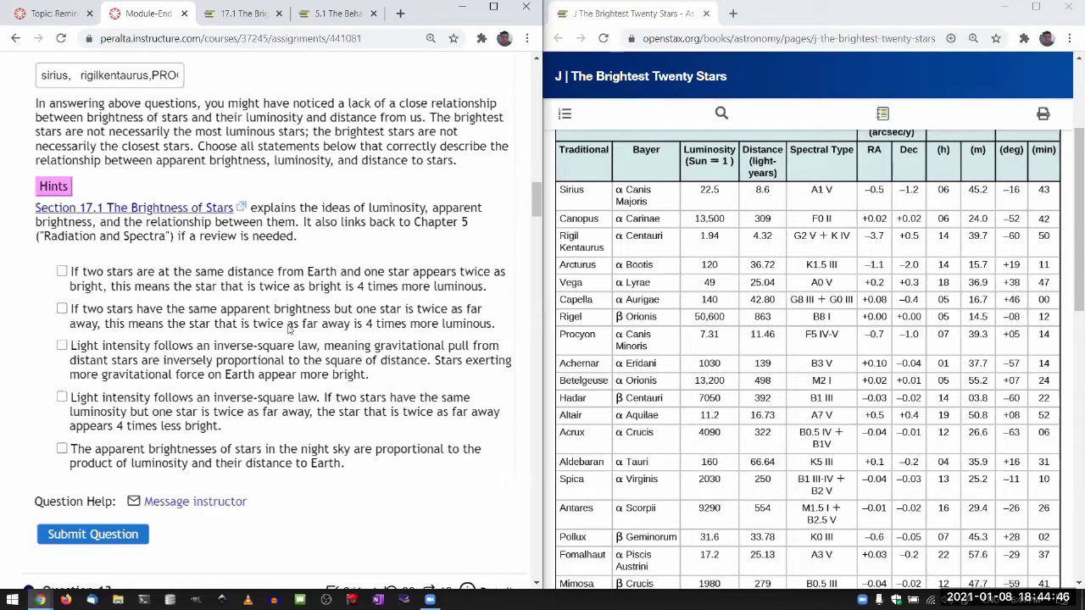
{"action": "left_click", "coordinate": [62, 309]}
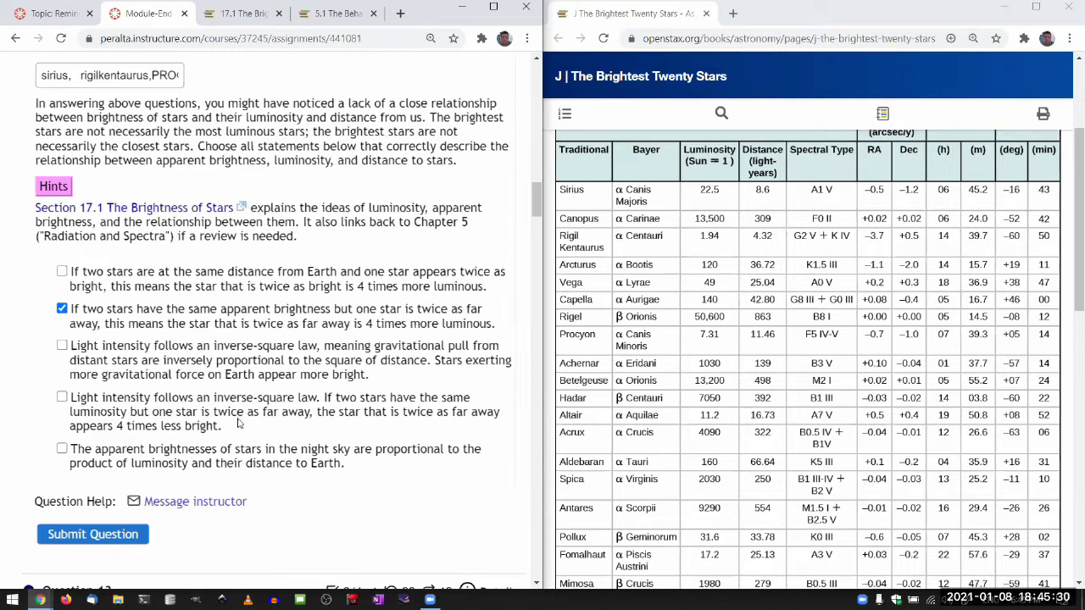
{"action": "scroll", "coordinate": [239, 424], "scroll_direction": "down", "scroll_amount": 1}
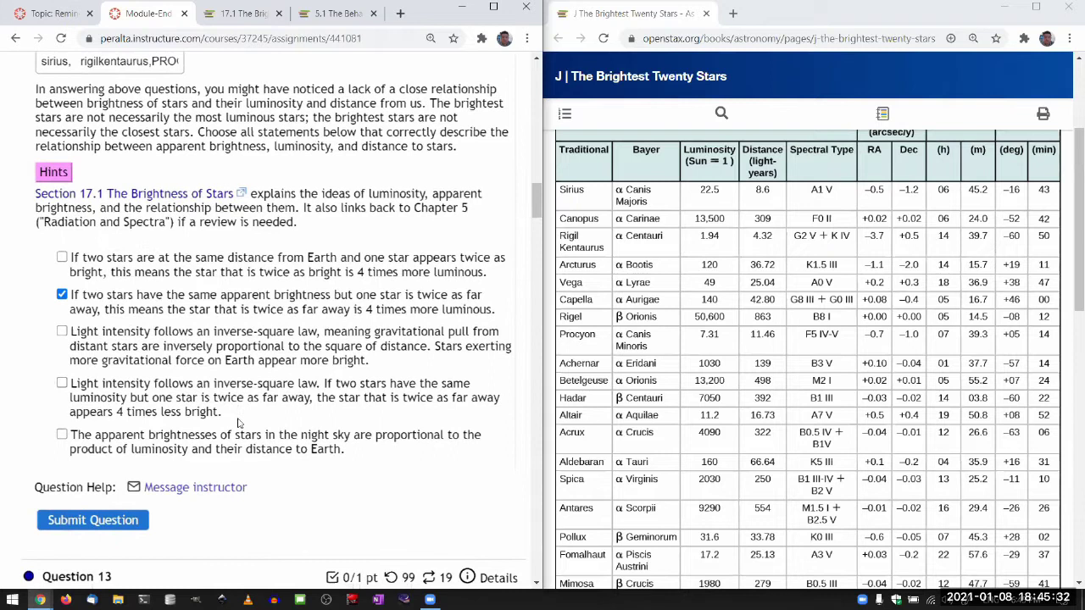
{"action": "scroll", "coordinate": [238, 424], "scroll_direction": "up", "scroll_amount": 1}
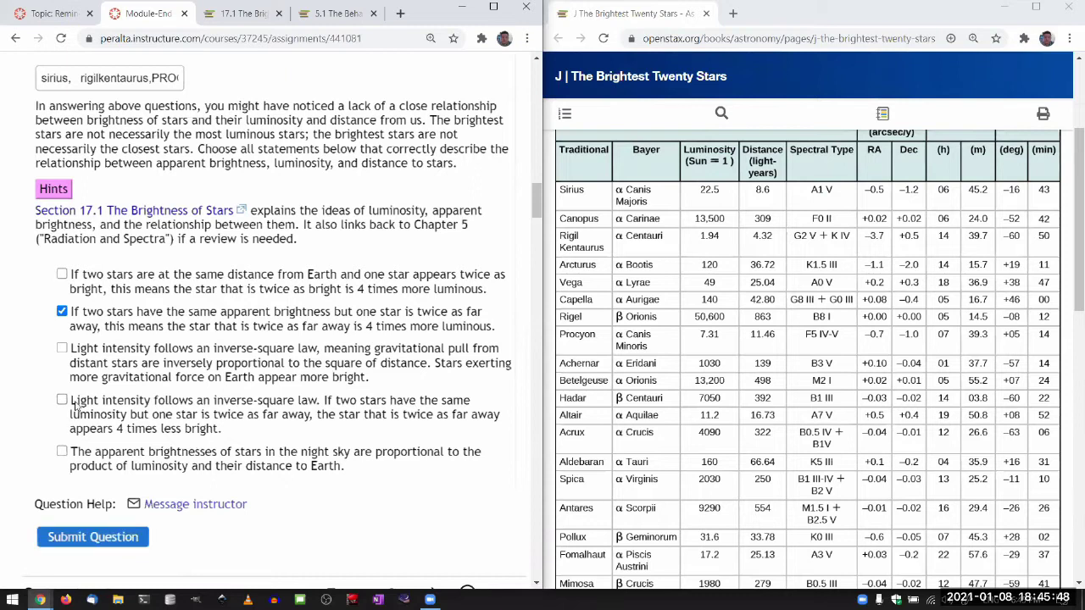
{"action": "left_click", "coordinate": [78, 411]}
{"action": "left_click", "coordinate": [93, 538]}
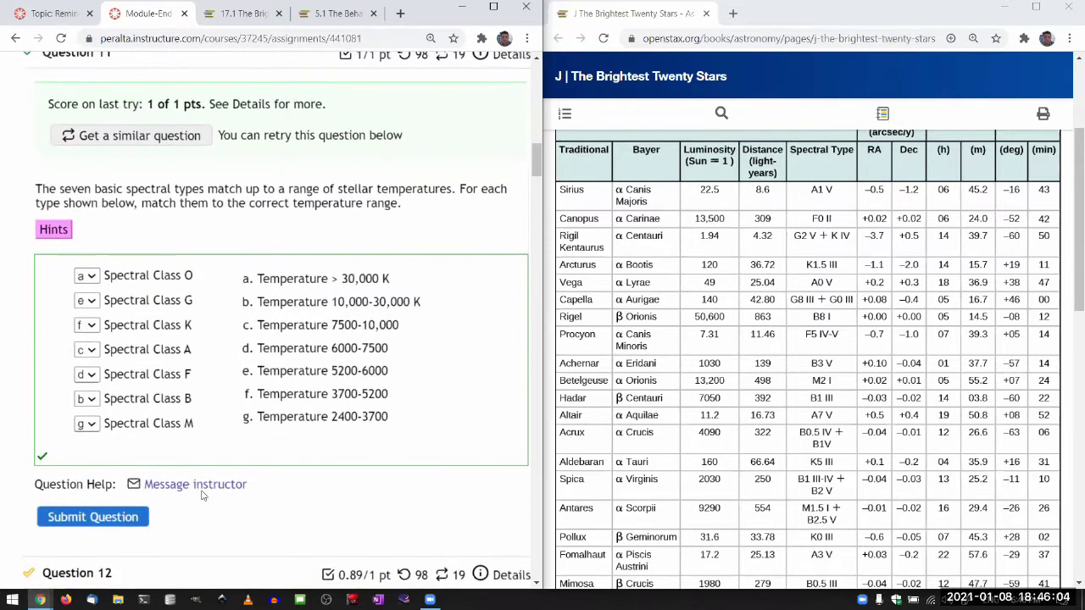
Review the whole closest-stars answer in Question 12 from start to end without changing it
{"action": "scroll", "coordinate": [202, 496], "scroll_direction": "down", "scroll_amount": 6}
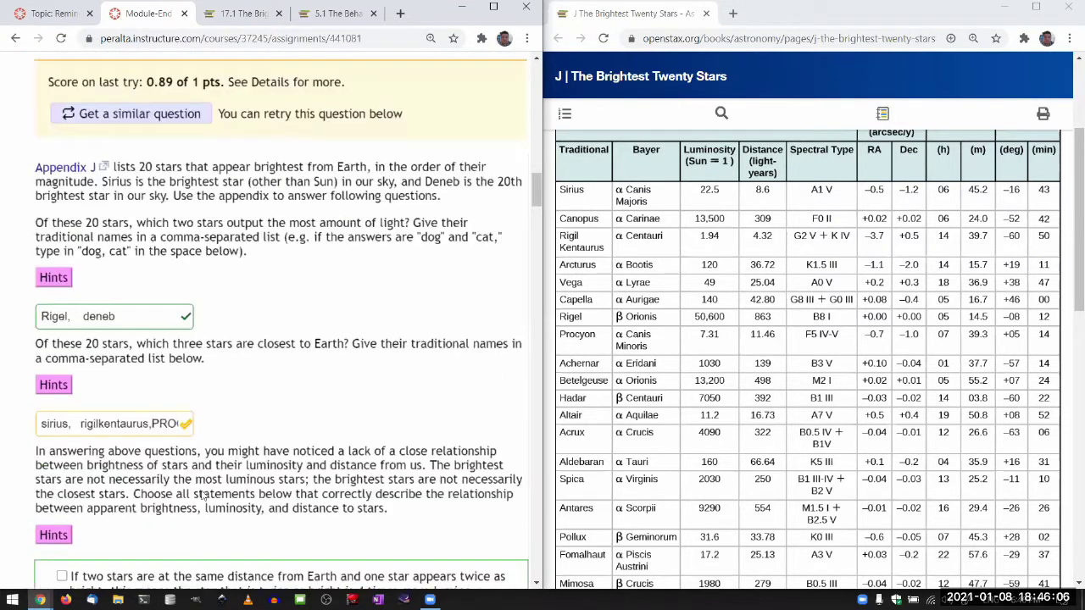
{"action": "left_click", "coordinate": [162, 396]}
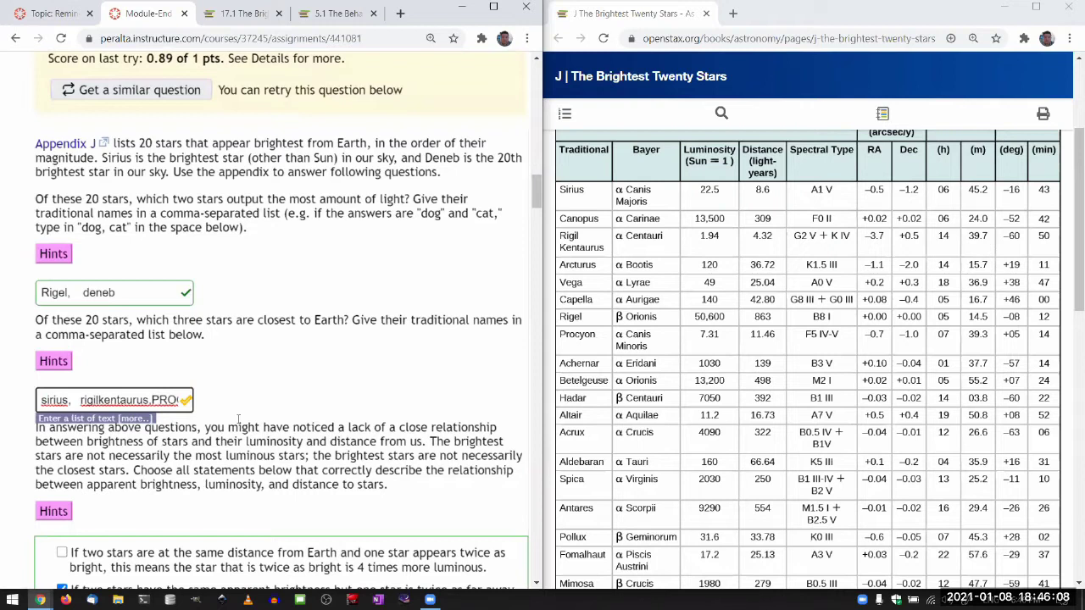
{"action": "key", "text": "Right"}
{"action": "key", "text": "Right"}
{"action": "key", "text": "Right"}
{"action": "key", "text": "Right"}
{"action": "key", "text": "Right"}
{"action": "key", "text": "Right"}
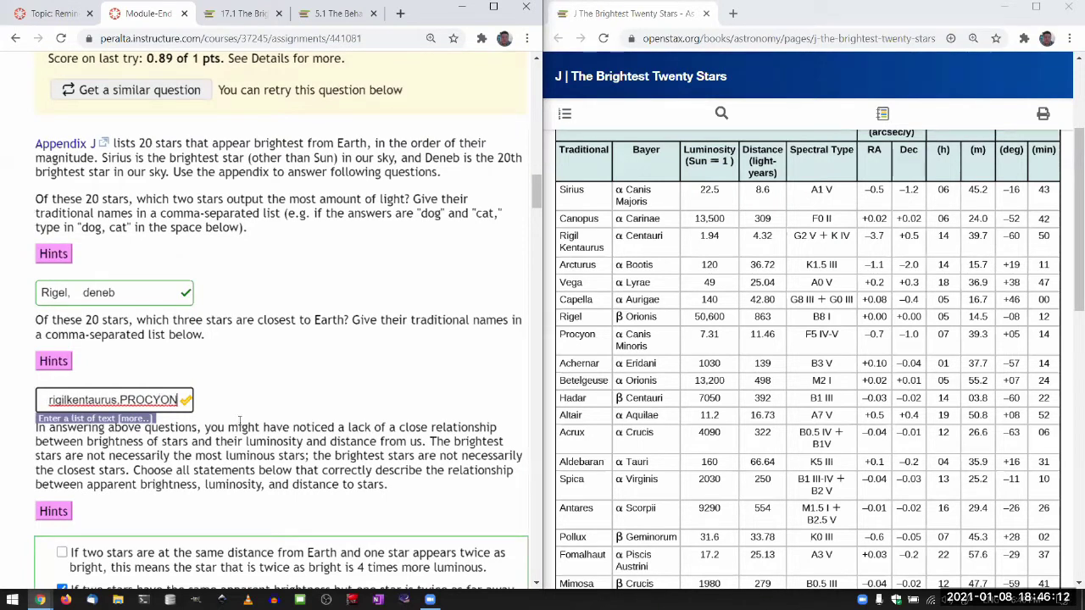
{"action": "key", "text": "Left"}
{"action": "key", "text": "Left"}
{"action": "key", "text": "Left"}
{"action": "key", "text": "Left"}
{"action": "key", "text": "Left"}
{"action": "key", "text": "Left"}
{"action": "key", "text": "Left"}
{"action": "key", "text": "Left"}
{"action": "key", "text": "Left"}
{"action": "key", "text": "Left"}
{"action": "key", "text": "Left"}
{"action": "key", "text": "Left"}
{"action": "key", "text": "Left"}
{"action": "key", "text": "Left"}
{"action": "key", "text": "Left"}
{"action": "key", "text": "Left"}
{"action": "left_click", "coordinate": [240, 422]}
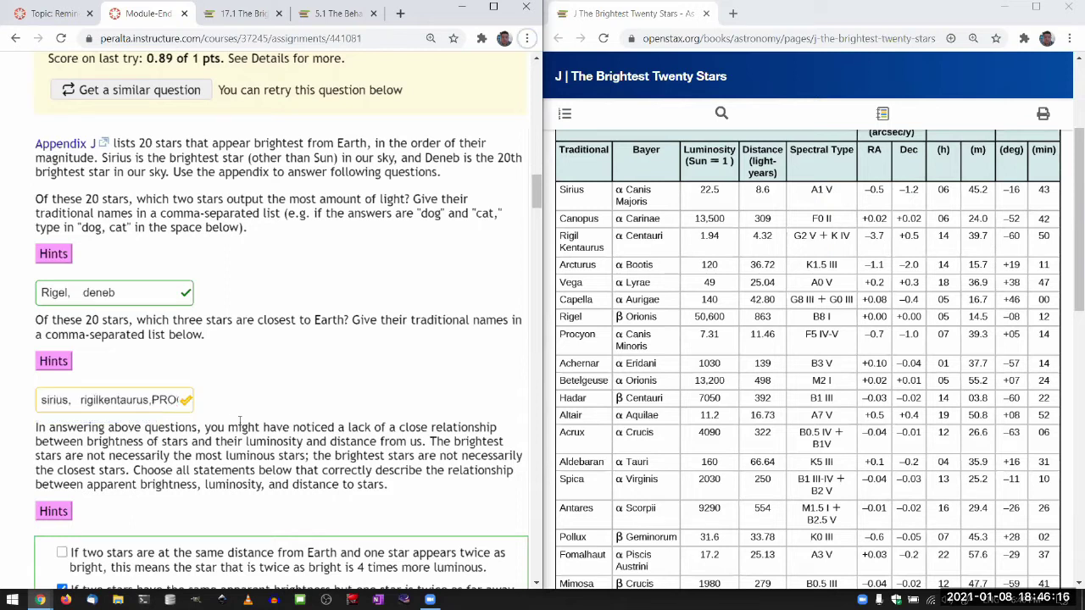
Separate "rigilkentaurus" into "rigil kentaurus" in the closest-stars answer and resubmit Question 12
{"action": "left_click", "coordinate": [100, 406]}
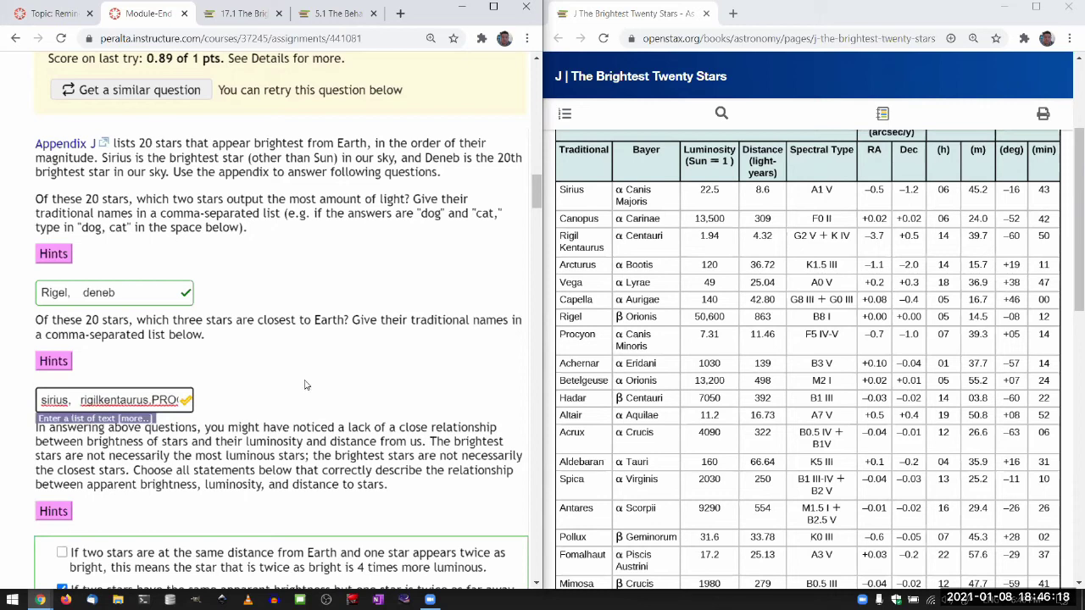
{"action": "left_click", "coordinate": [306, 384]}
{"action": "scroll", "coordinate": [307, 385], "scroll_direction": "down", "scroll_amount": 1}
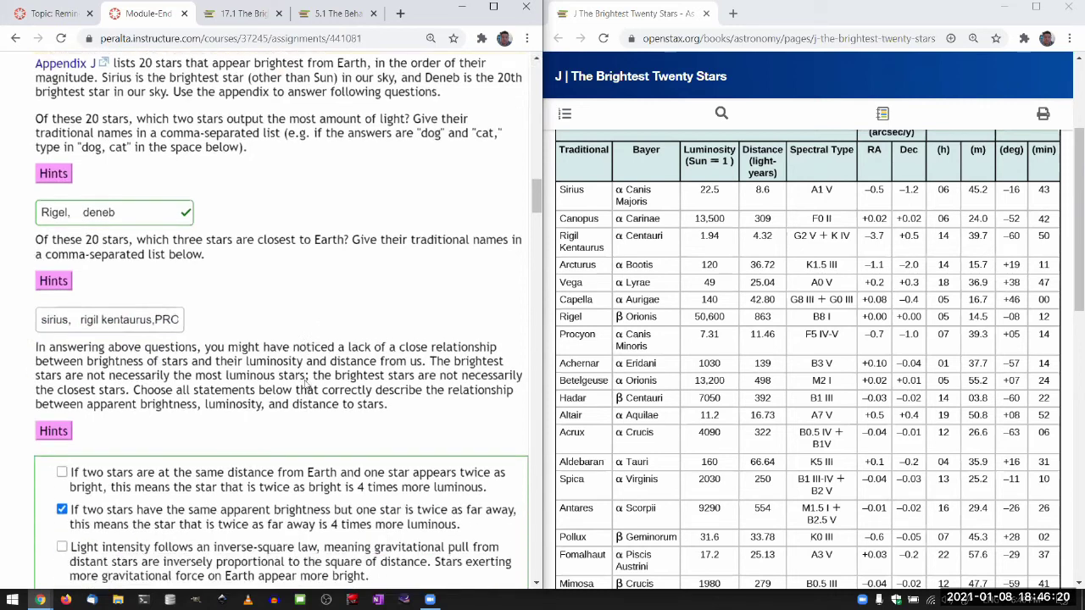
{"action": "scroll", "coordinate": [307, 386], "scroll_direction": "down", "scroll_amount": 3}
{"action": "left_click", "coordinate": [62, 382]}
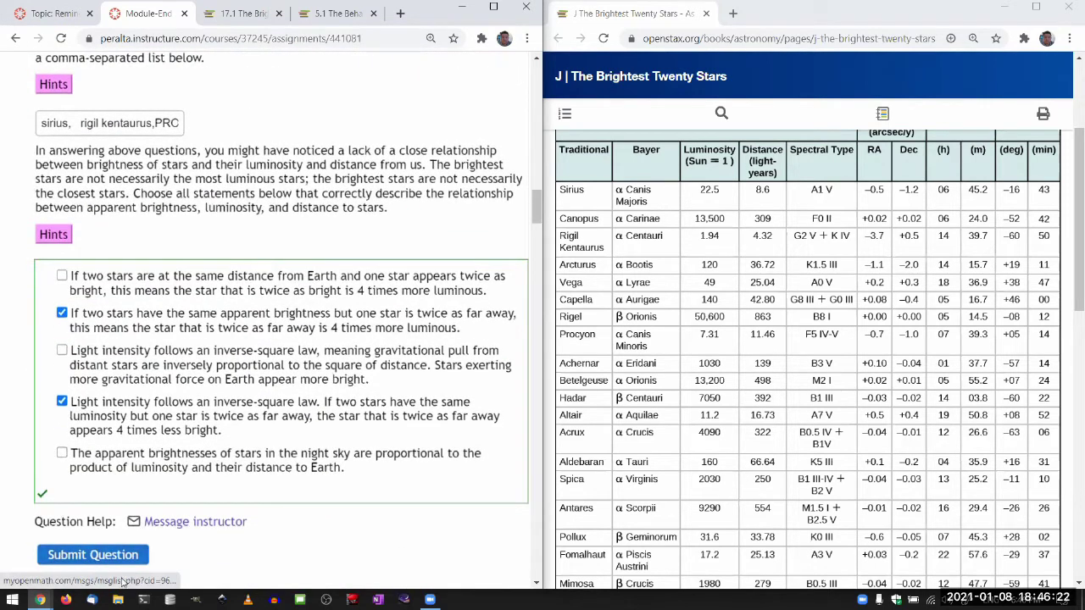
{"action": "left_click", "coordinate": [112, 559]}
Insert an extra space between "rigil" and "kentaurus" in the closest-stars answer and submit Question 12 again
{"action": "scroll", "coordinate": [213, 530], "scroll_direction": "down", "scroll_amount": 3}
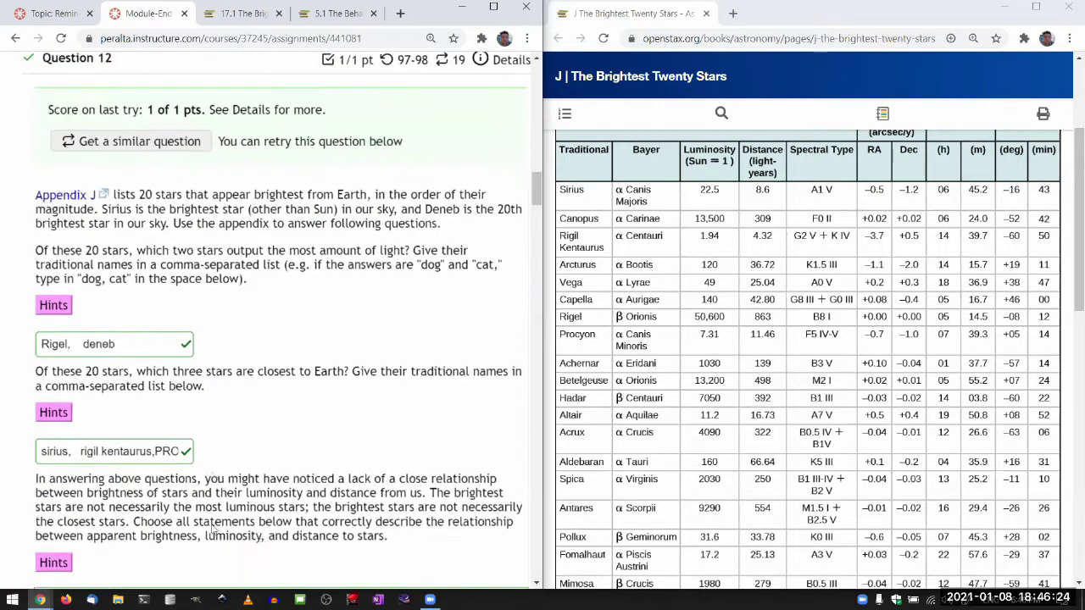
{"action": "scroll", "coordinate": [212, 530], "scroll_direction": "down", "scroll_amount": 2}
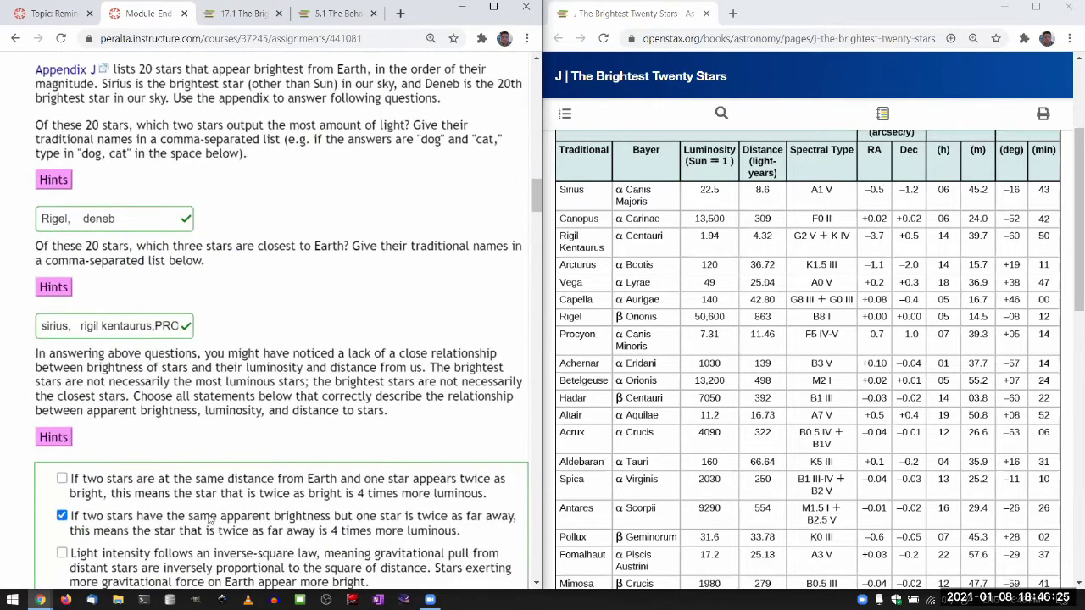
{"action": "left_click", "coordinate": [99, 326]}
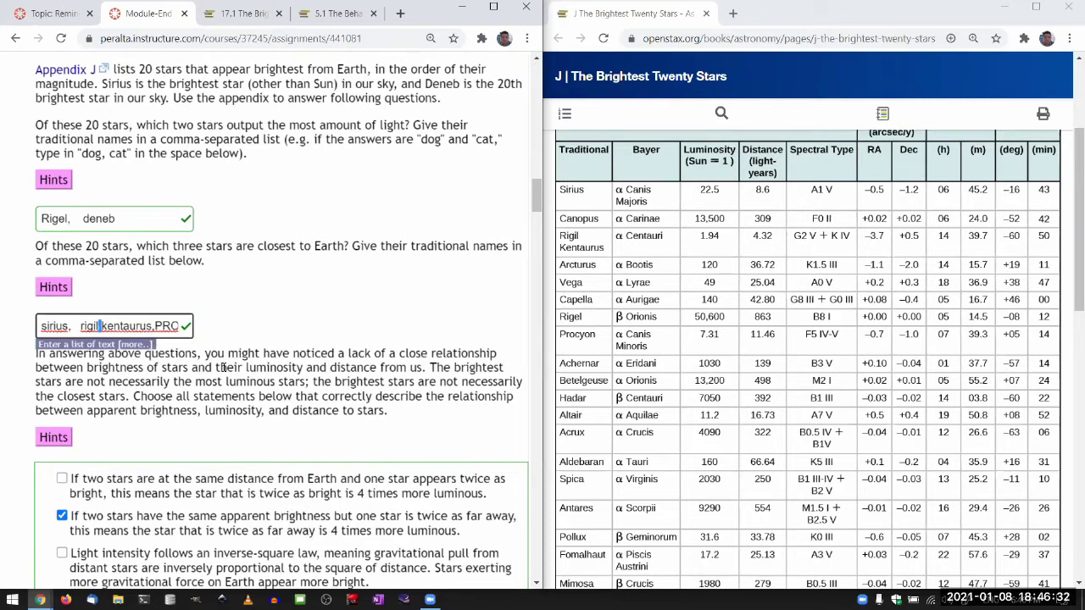
{"action": "left_click_drag", "start_coordinate": [83, 326], "coordinate": [71, 326]}
{"action": "left_click", "coordinate": [99, 326]}
{"action": "left_click", "coordinate": [183, 351]}
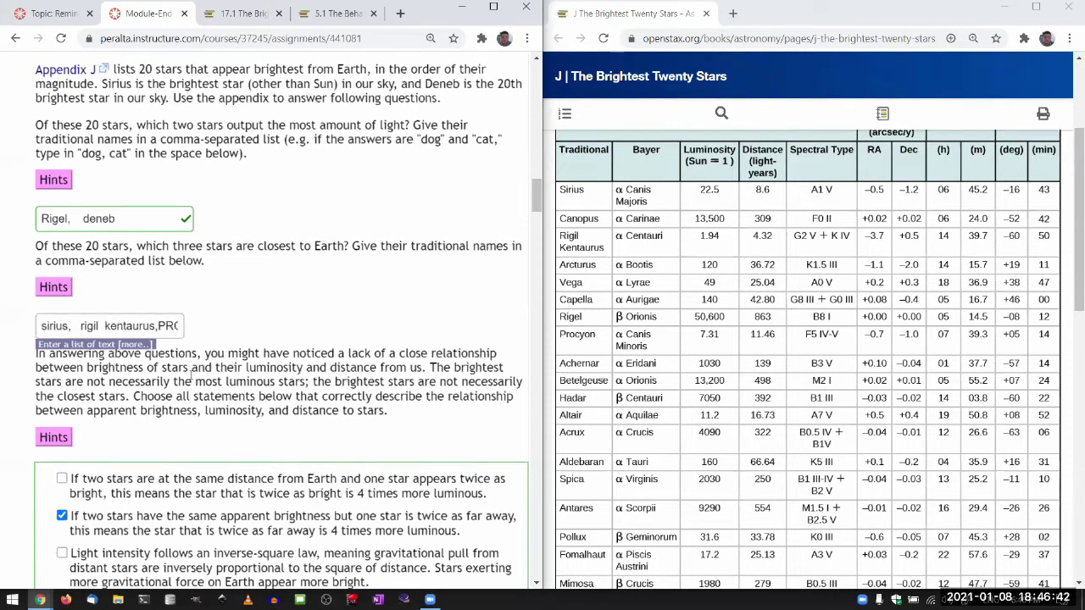
{"action": "scroll", "coordinate": [192, 373], "scroll_direction": "down", "scroll_amount": 1}
{"action": "scroll", "coordinate": [192, 374], "scroll_direction": "down", "scroll_amount": 2}
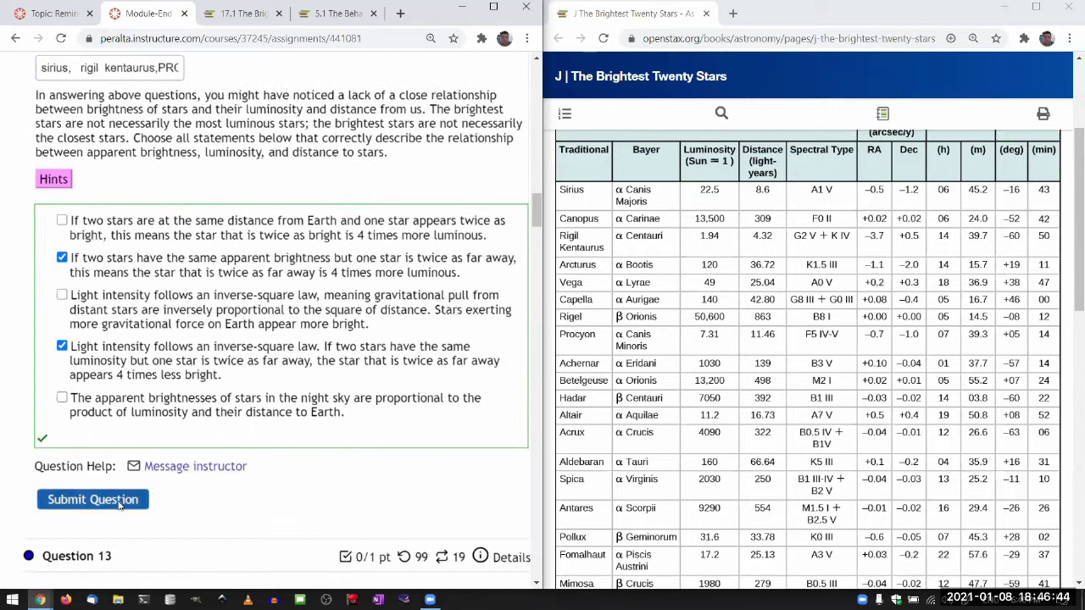
{"action": "left_click", "coordinate": [121, 502]}
Review the graded star-name answers and chosen statements in Question 12
{"action": "scroll", "coordinate": [118, 506], "scroll_direction": "down", "scroll_amount": 3}
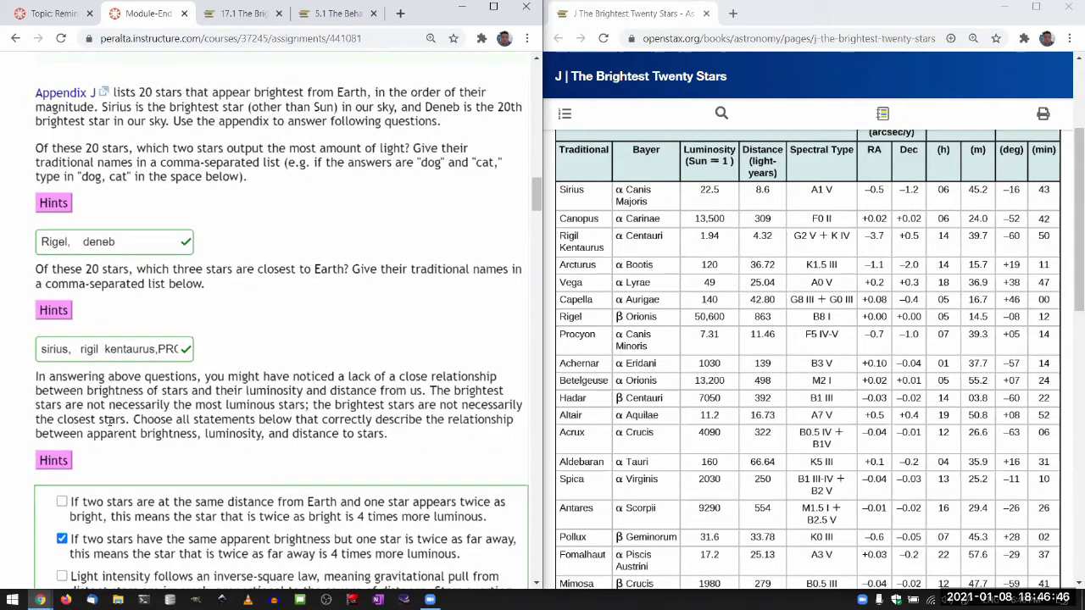
{"action": "left_click", "coordinate": [103, 351]}
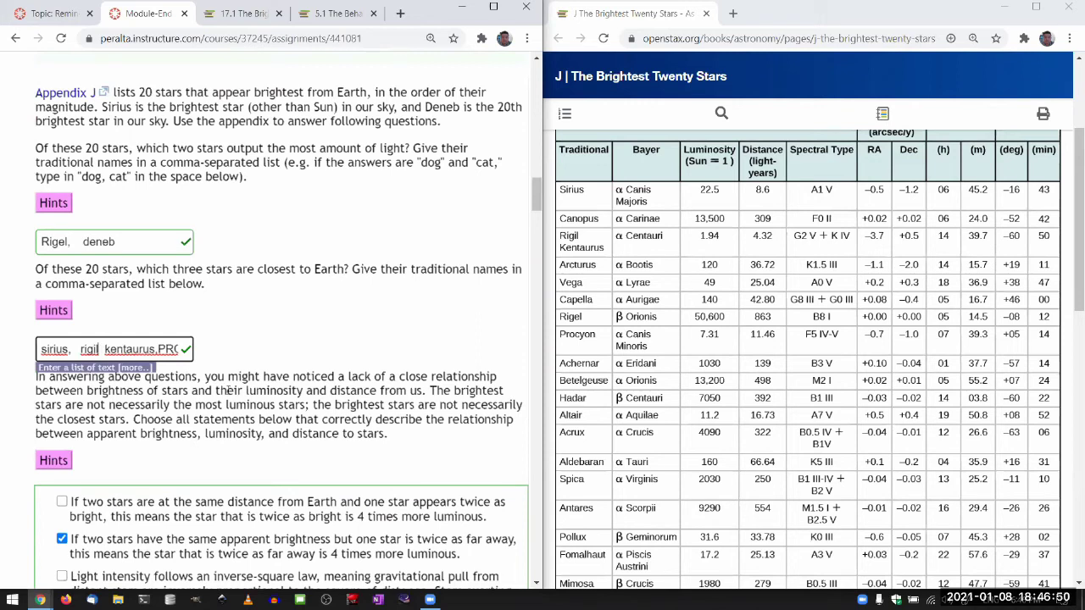
{"action": "left_click", "coordinate": [279, 399]}
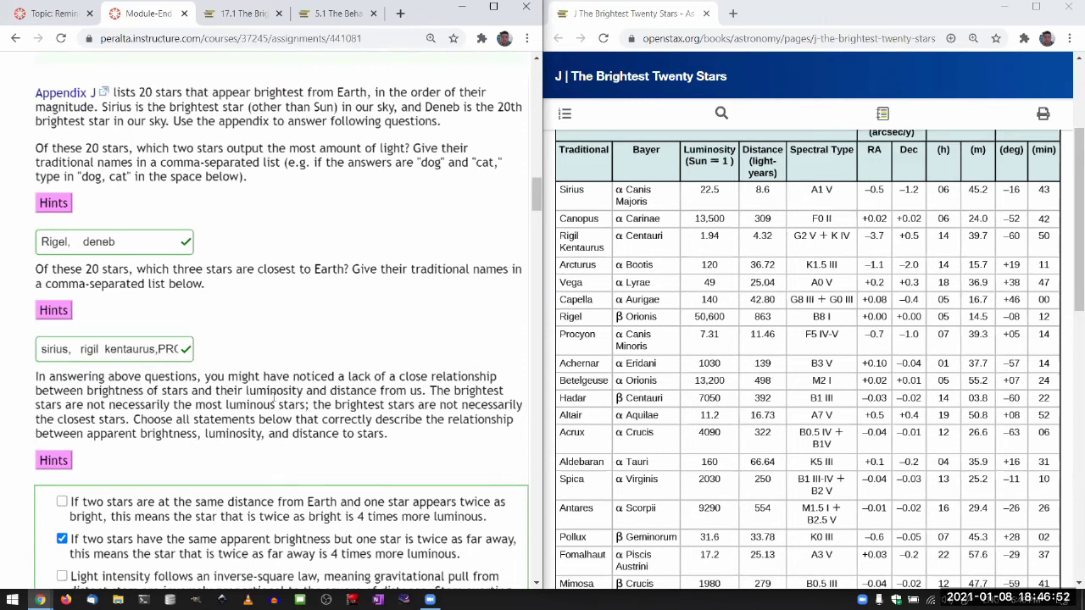
{"action": "scroll", "coordinate": [170, 323], "scroll_direction": "down", "scroll_amount": 1}
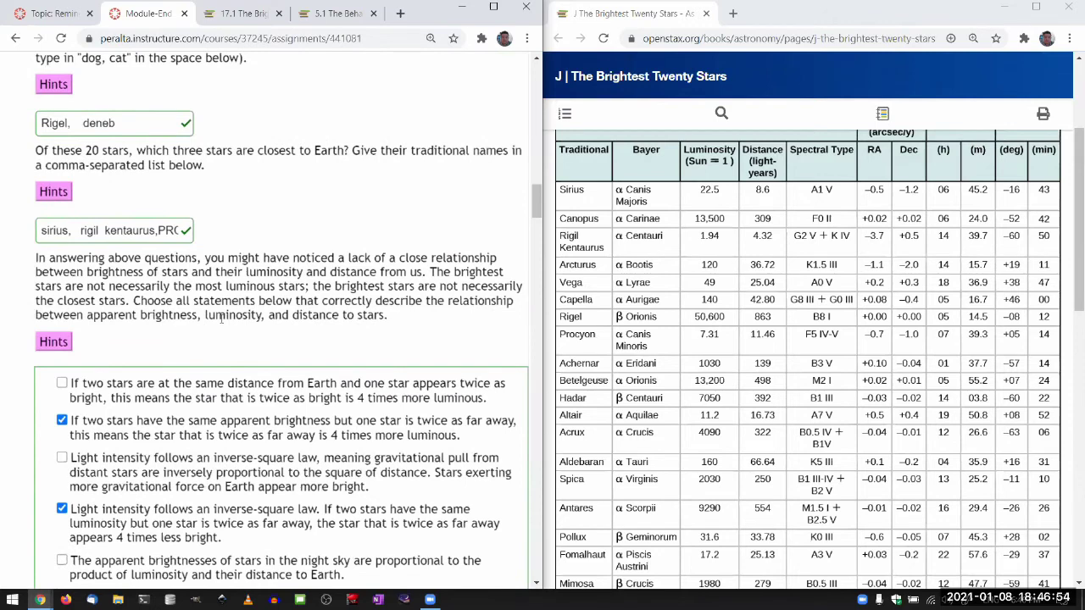
{"action": "scroll", "coordinate": [221, 319], "scroll_direction": "down", "scroll_amount": 1}
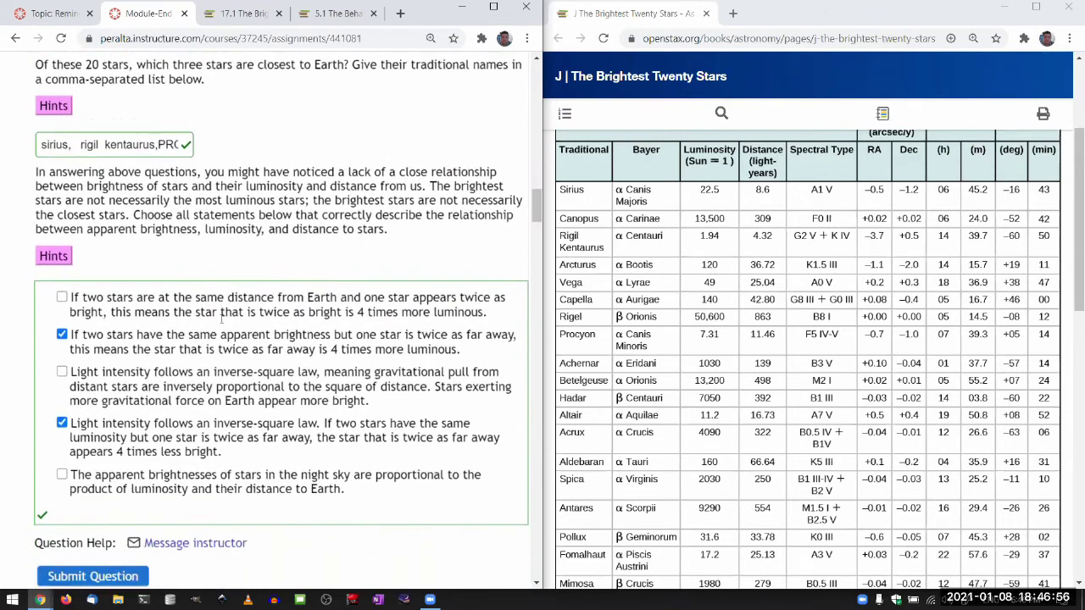